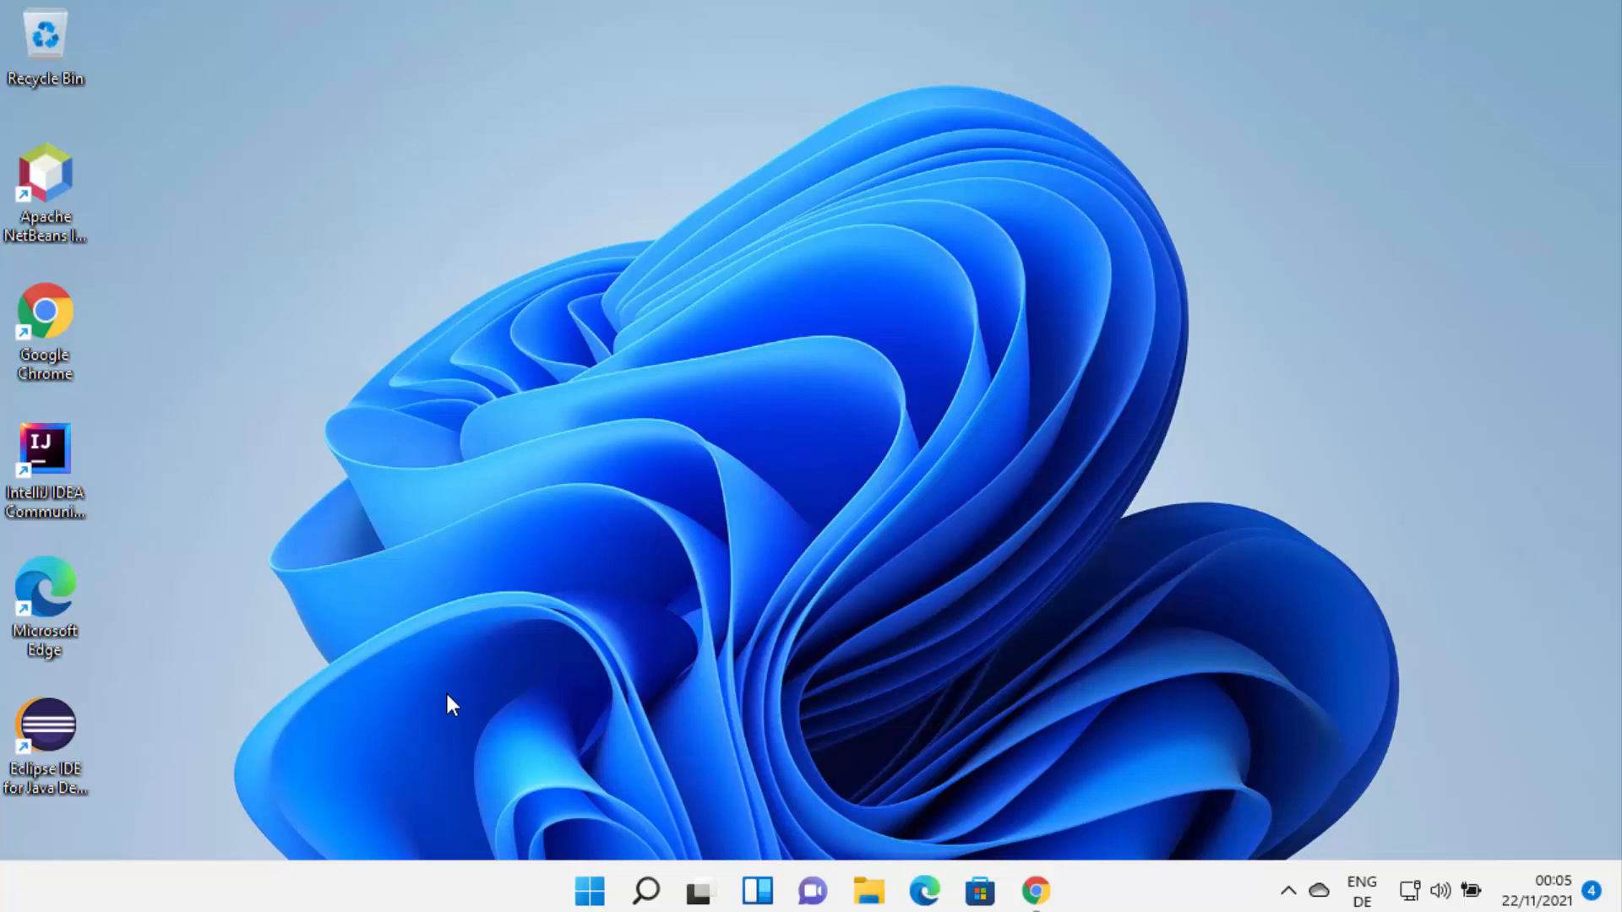
Switch to Chrome, open the JetBrains PyCharm site from the Google results, and go to its download page.
key(i)
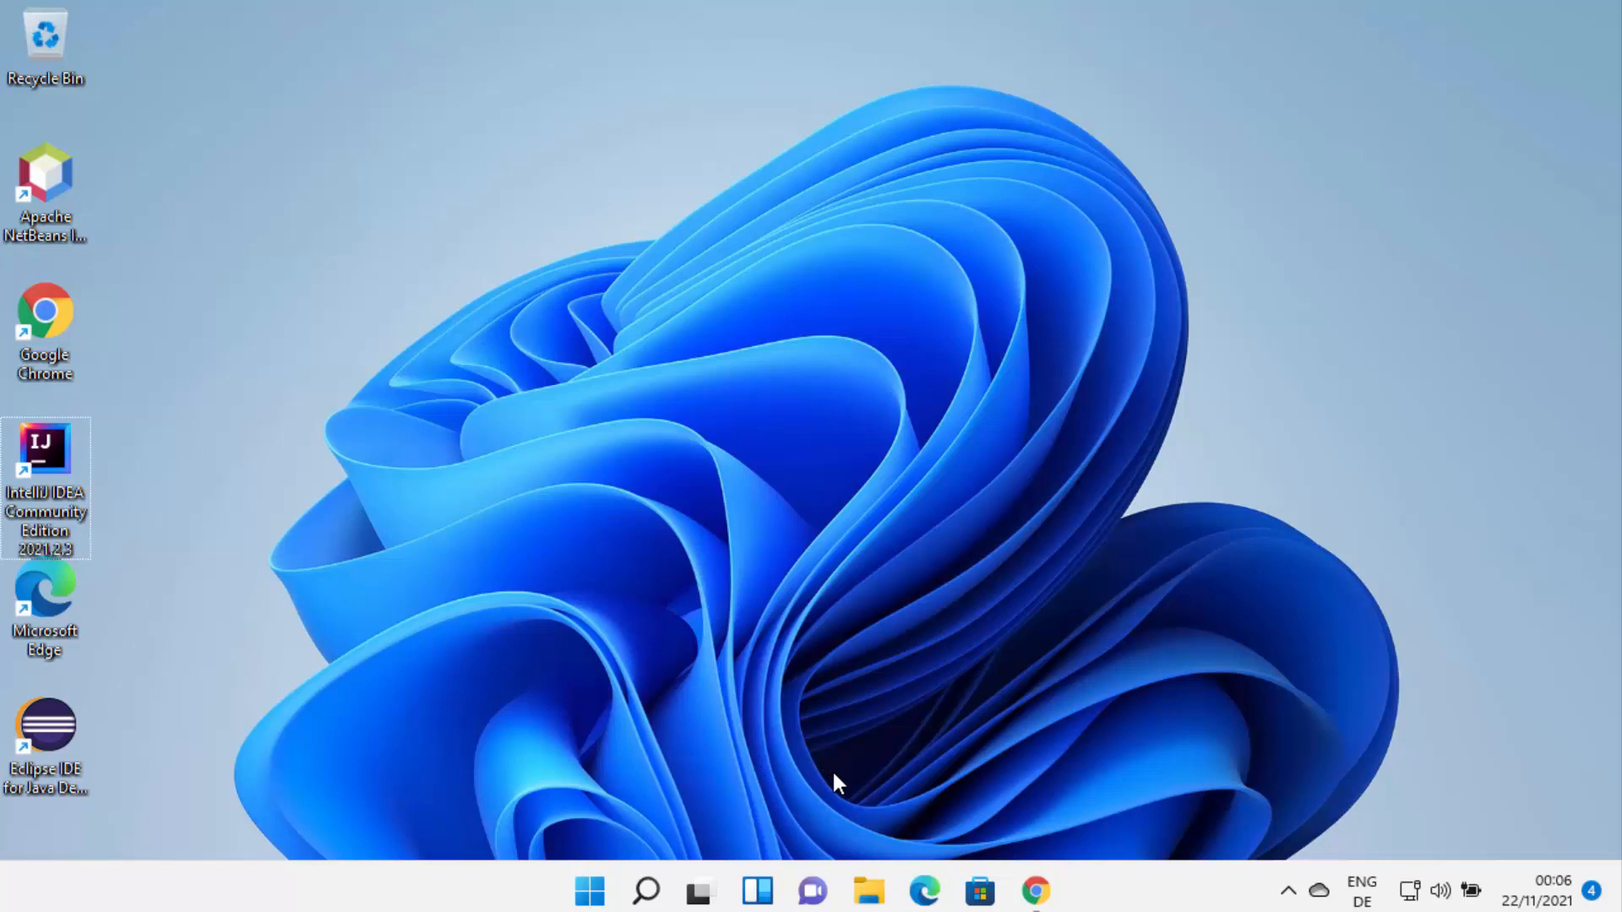
click(1026, 899)
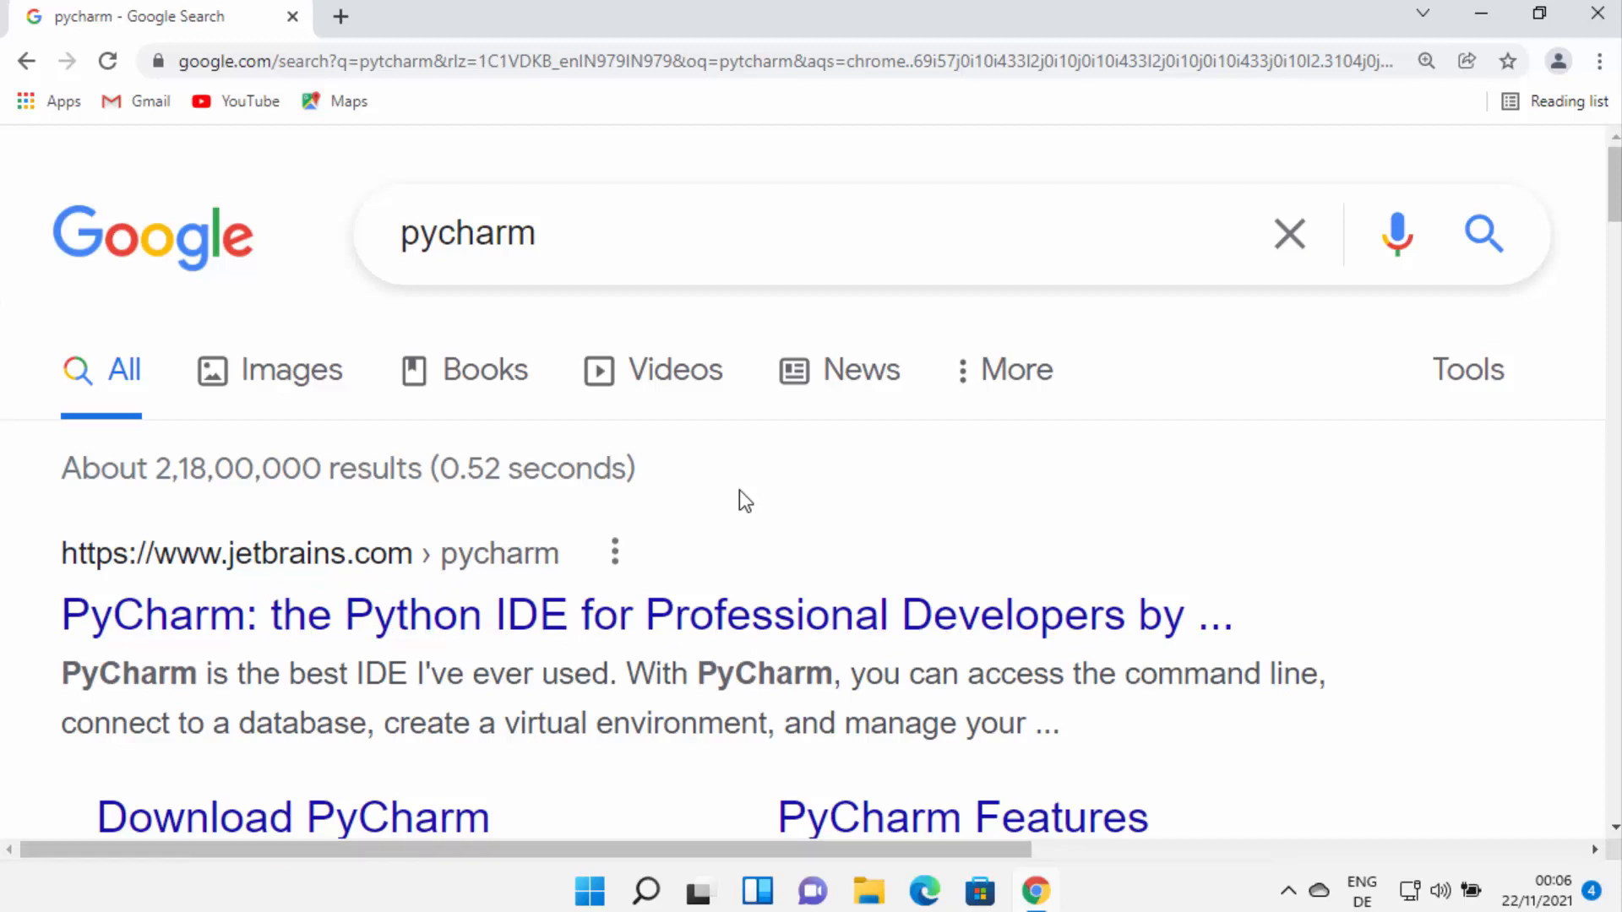
click(391, 630)
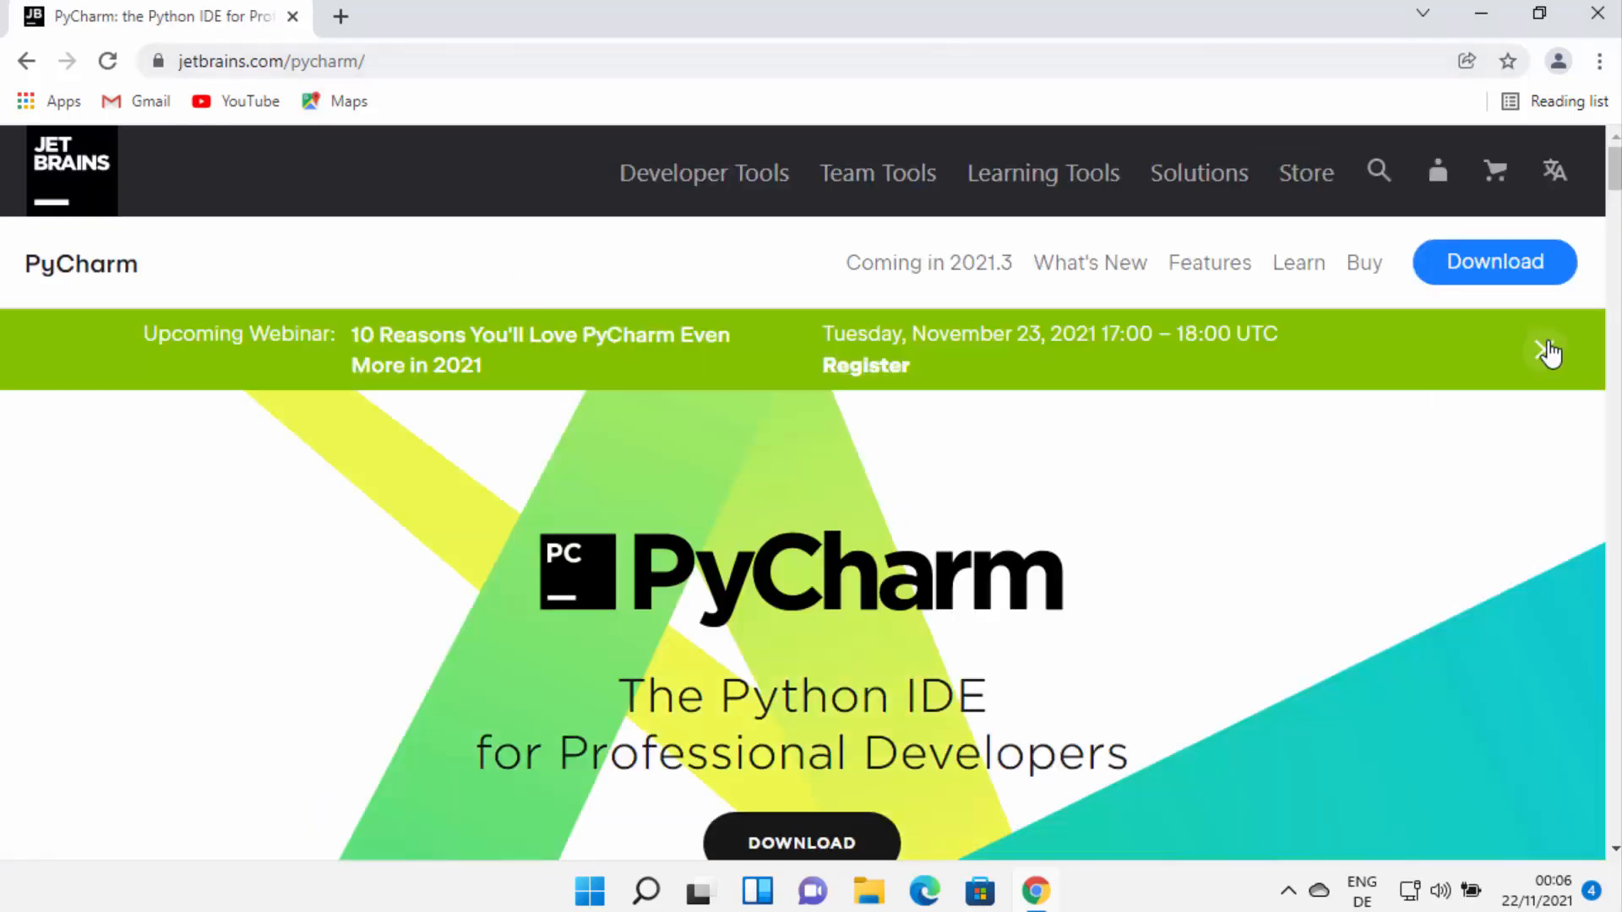
click(1549, 354)
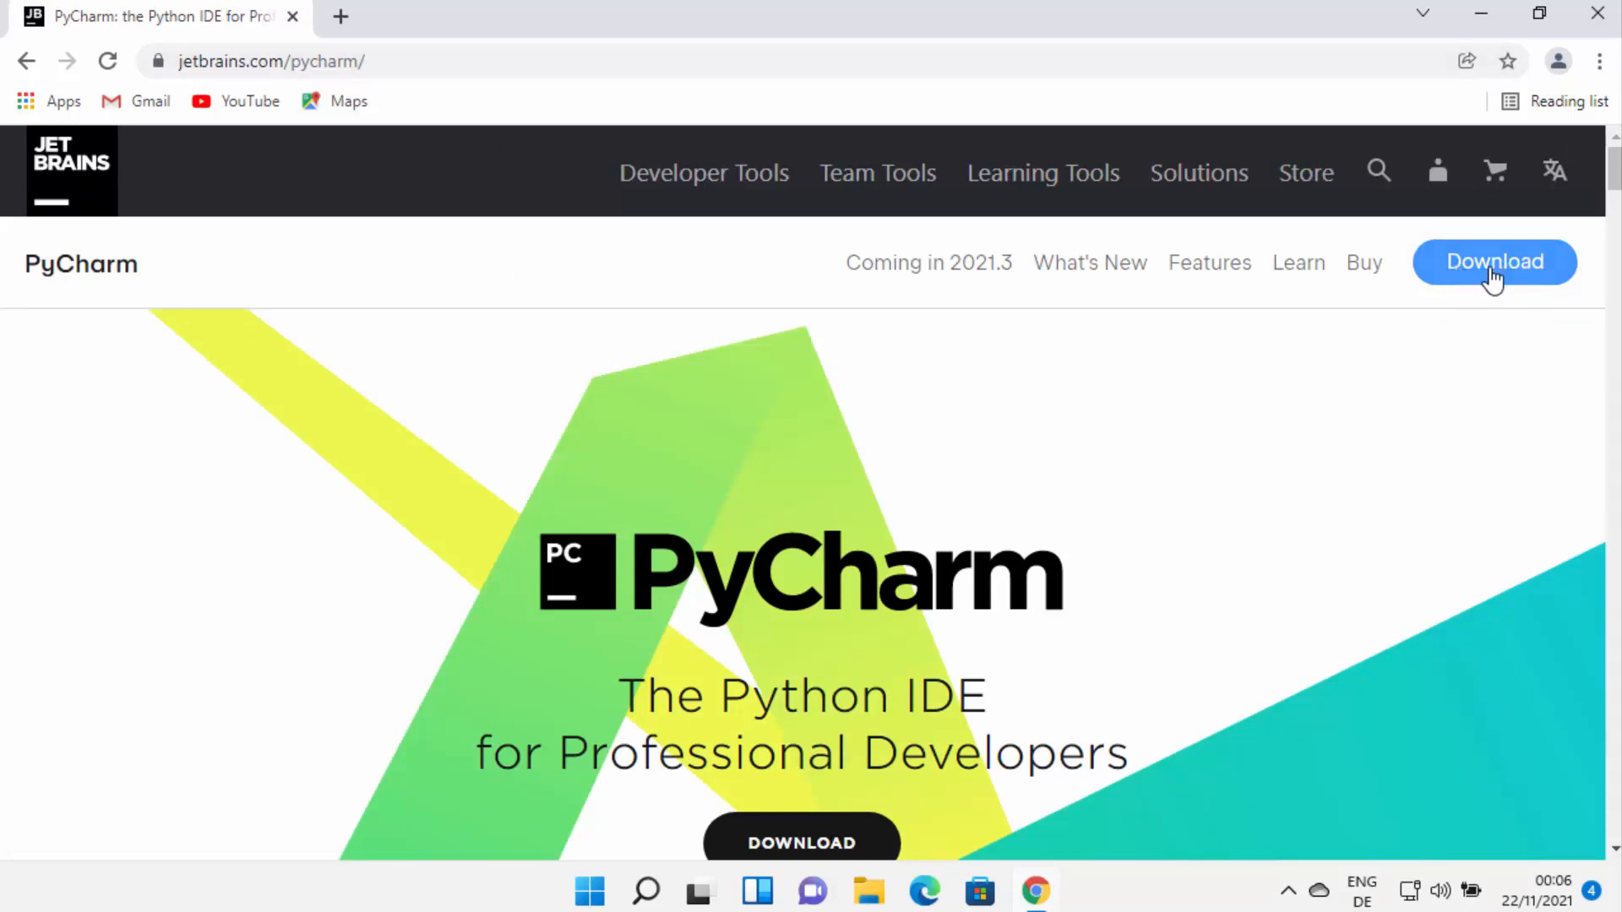
scroll(1039, 496, down, 3)
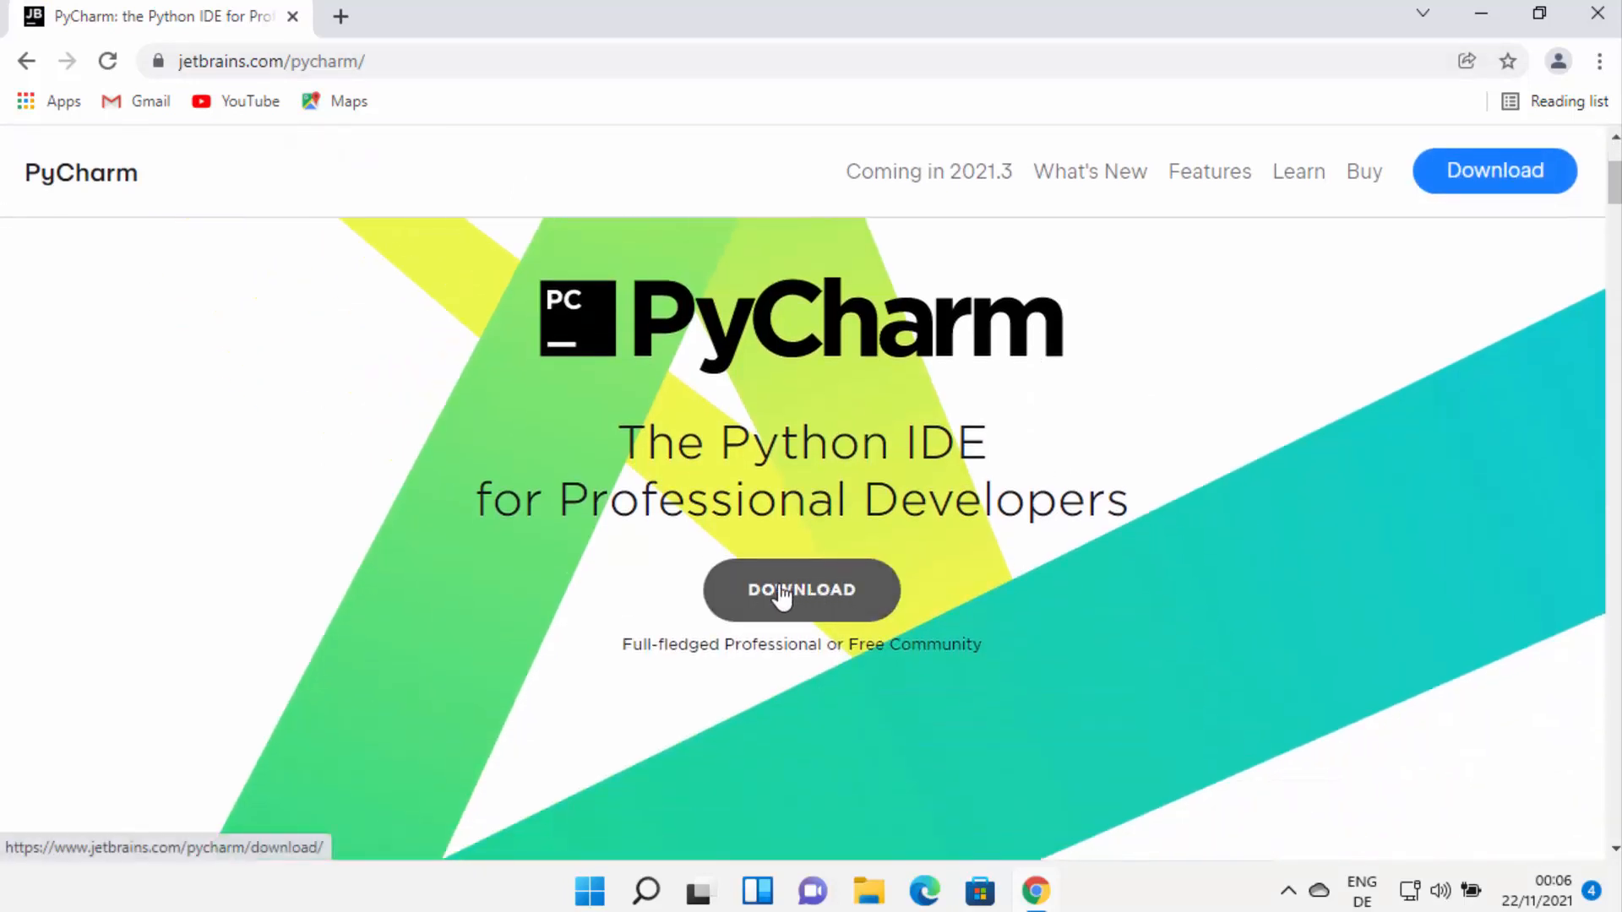
click(797, 597)
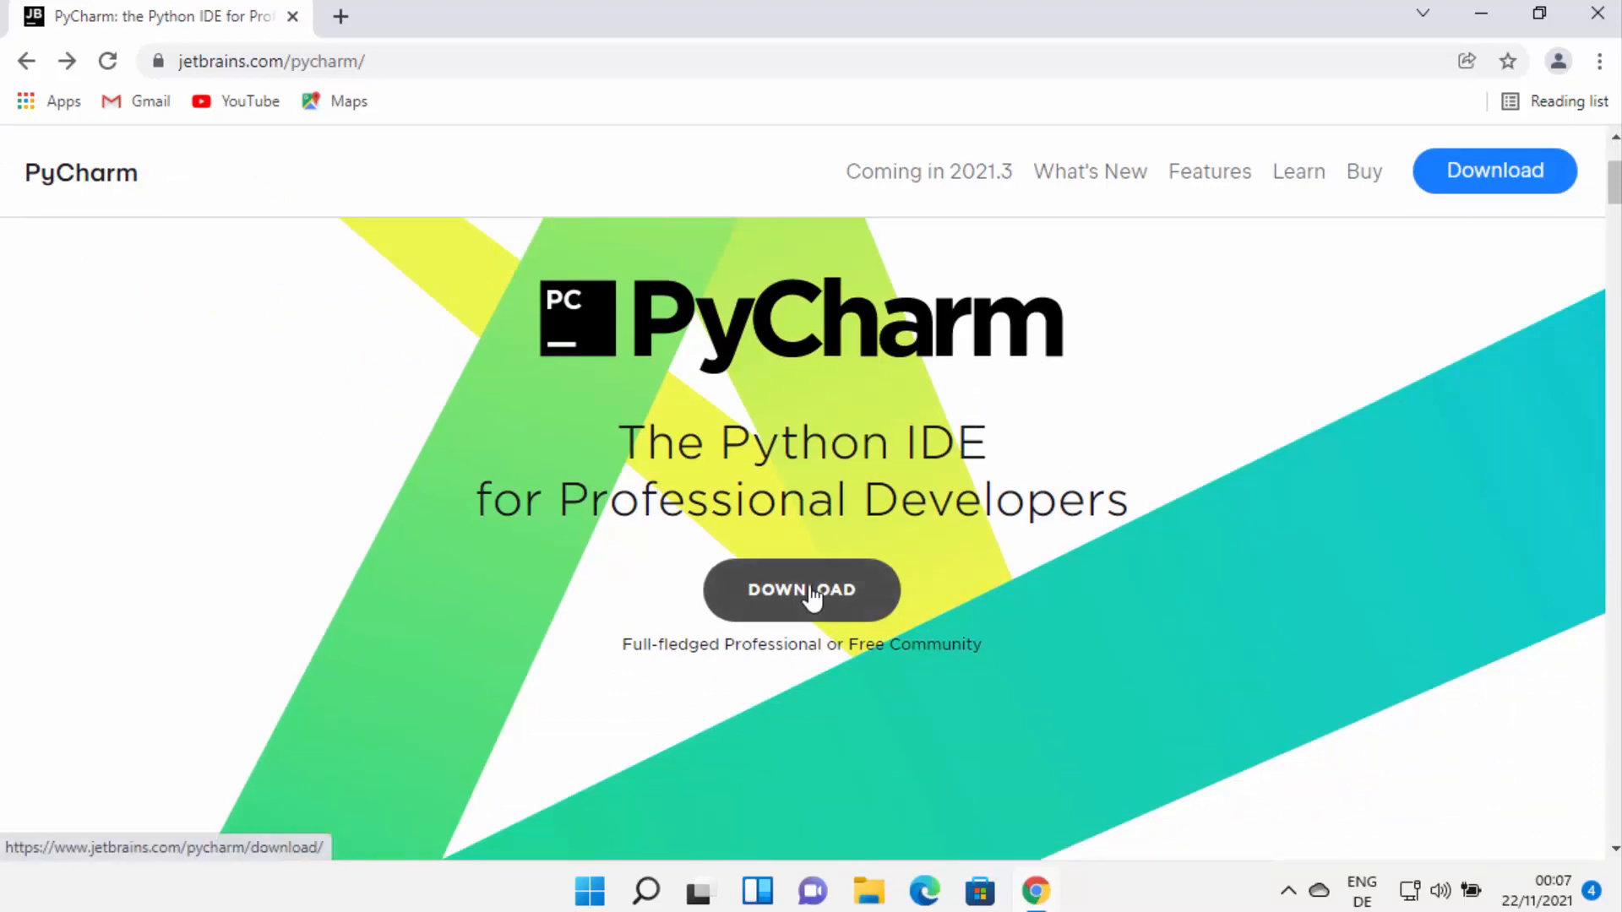
click(811, 591)
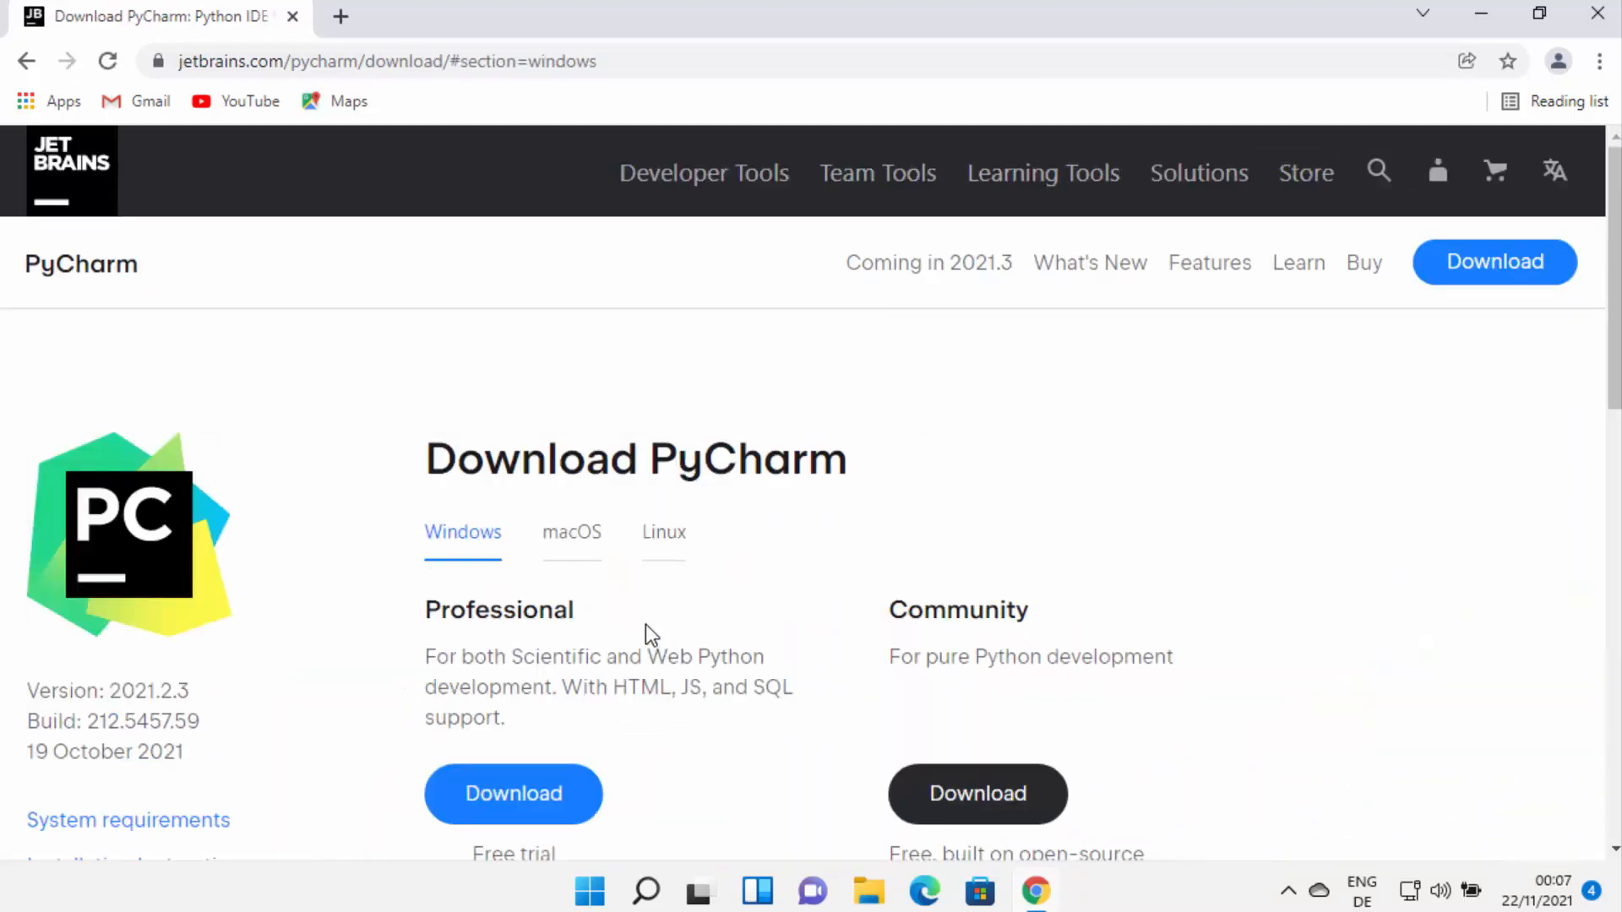
Download the free Community edition of PyCharm for Windows.
scroll(781, 608, down, 1)
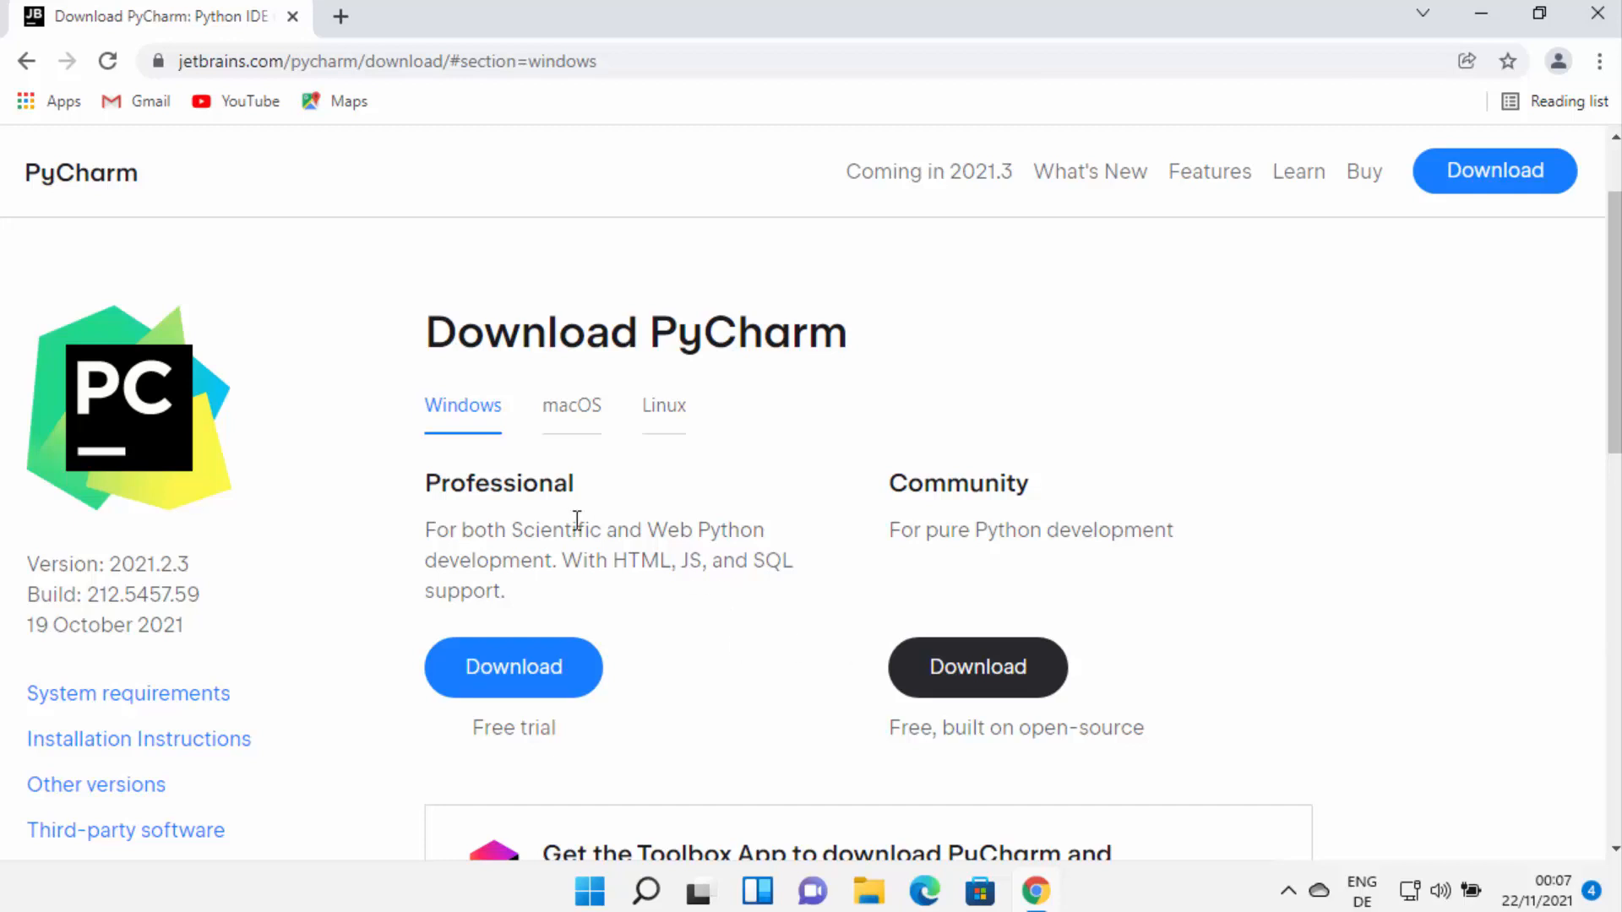
double_click(492, 485)
double_click(945, 490)
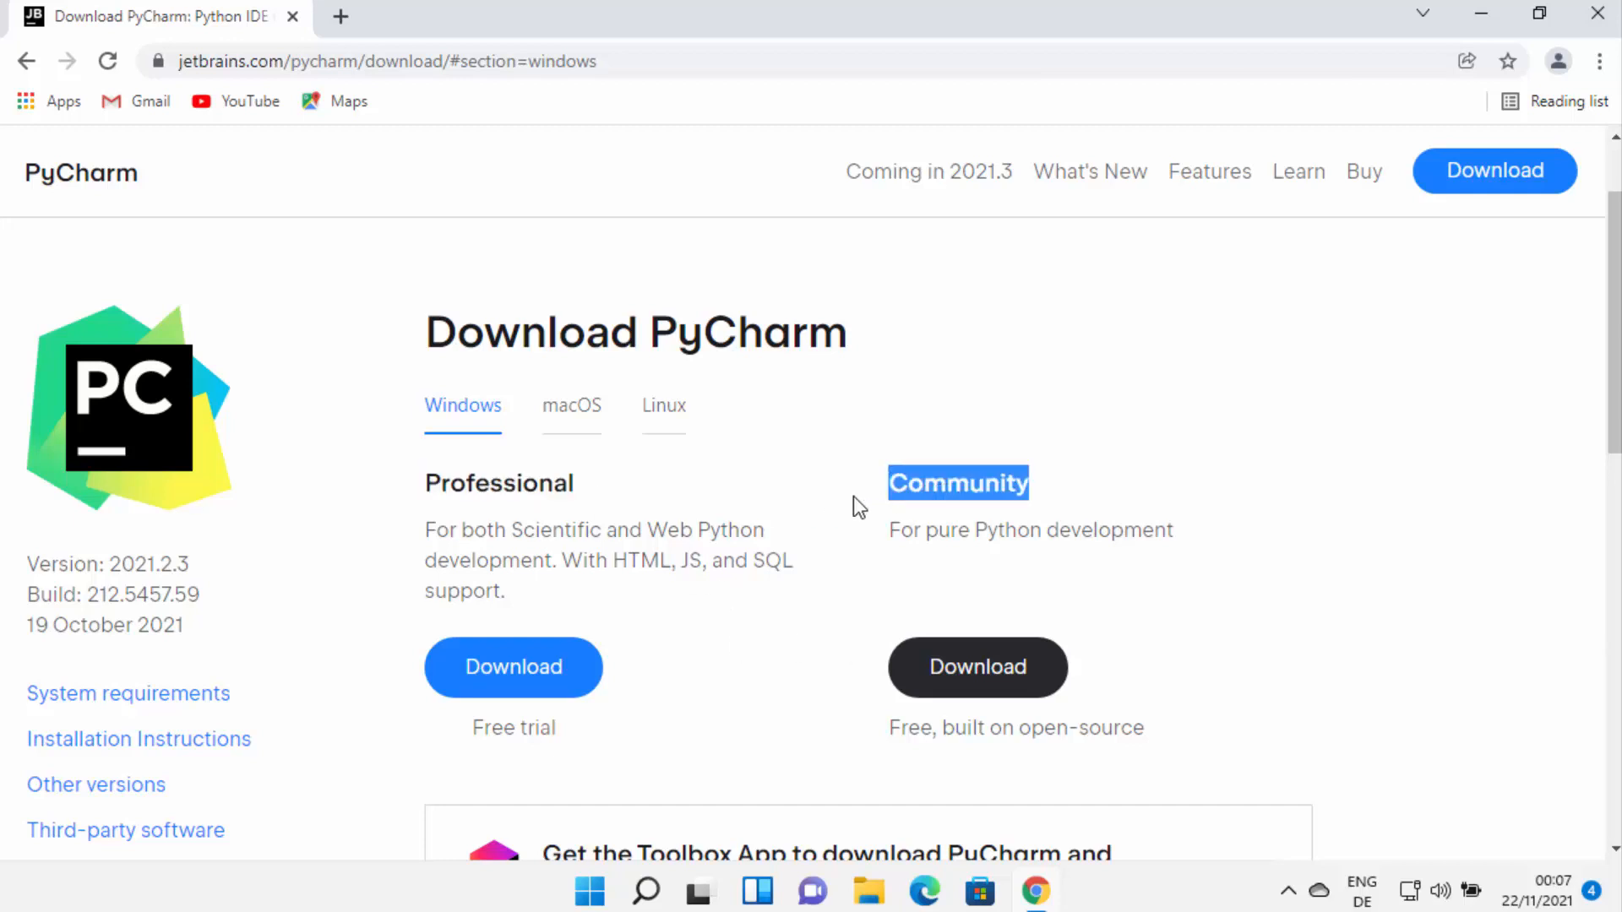
click(523, 490)
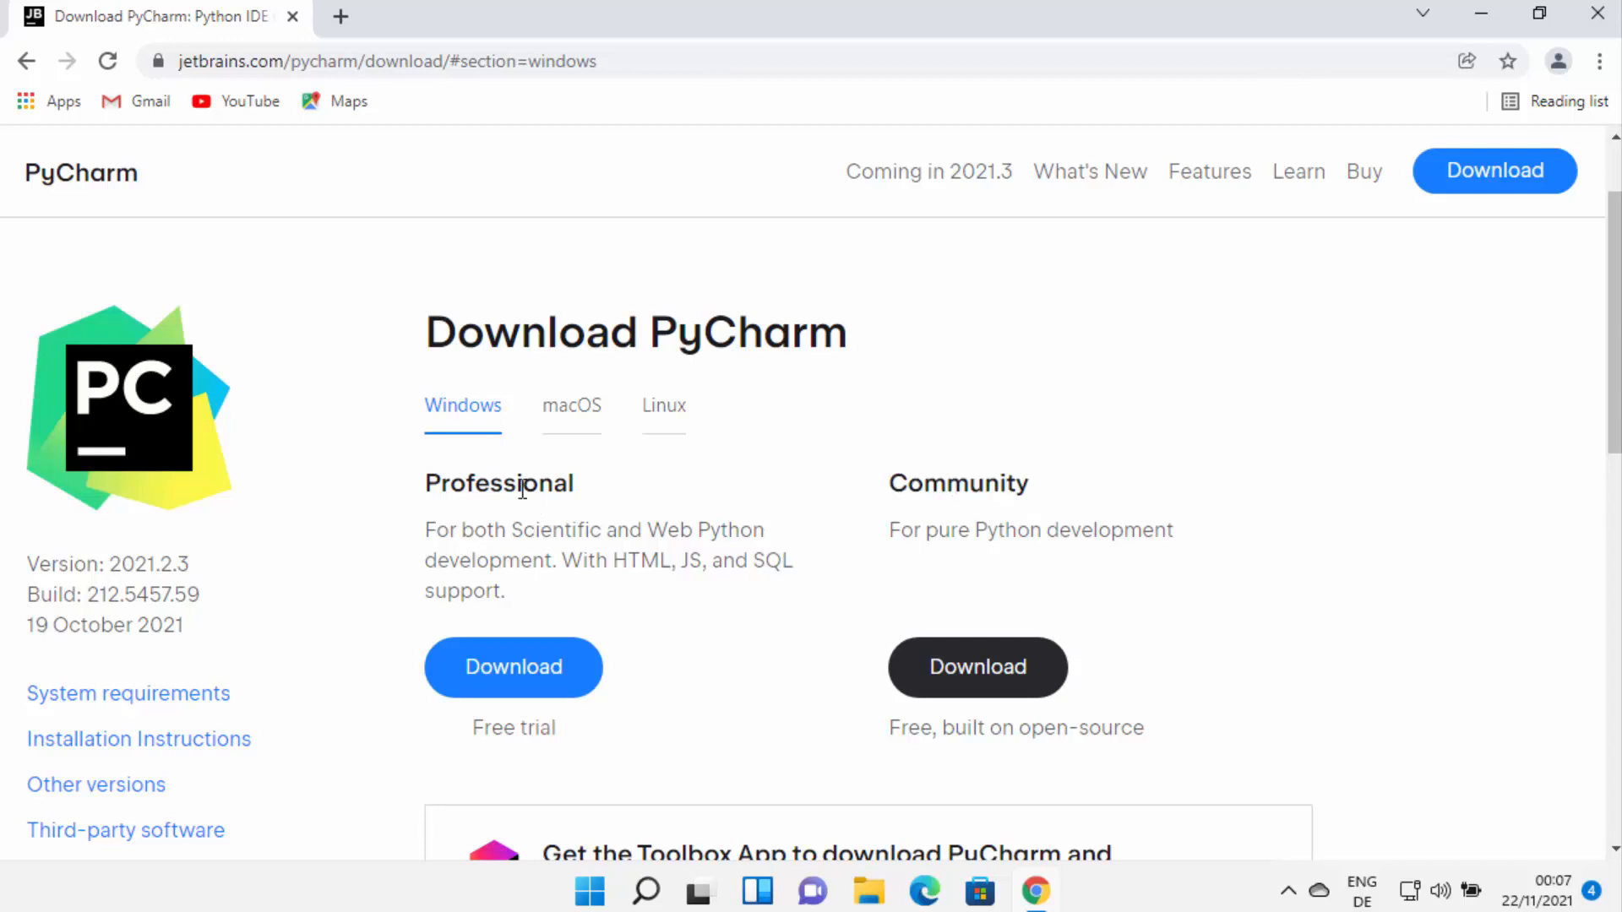
double_click(910, 492)
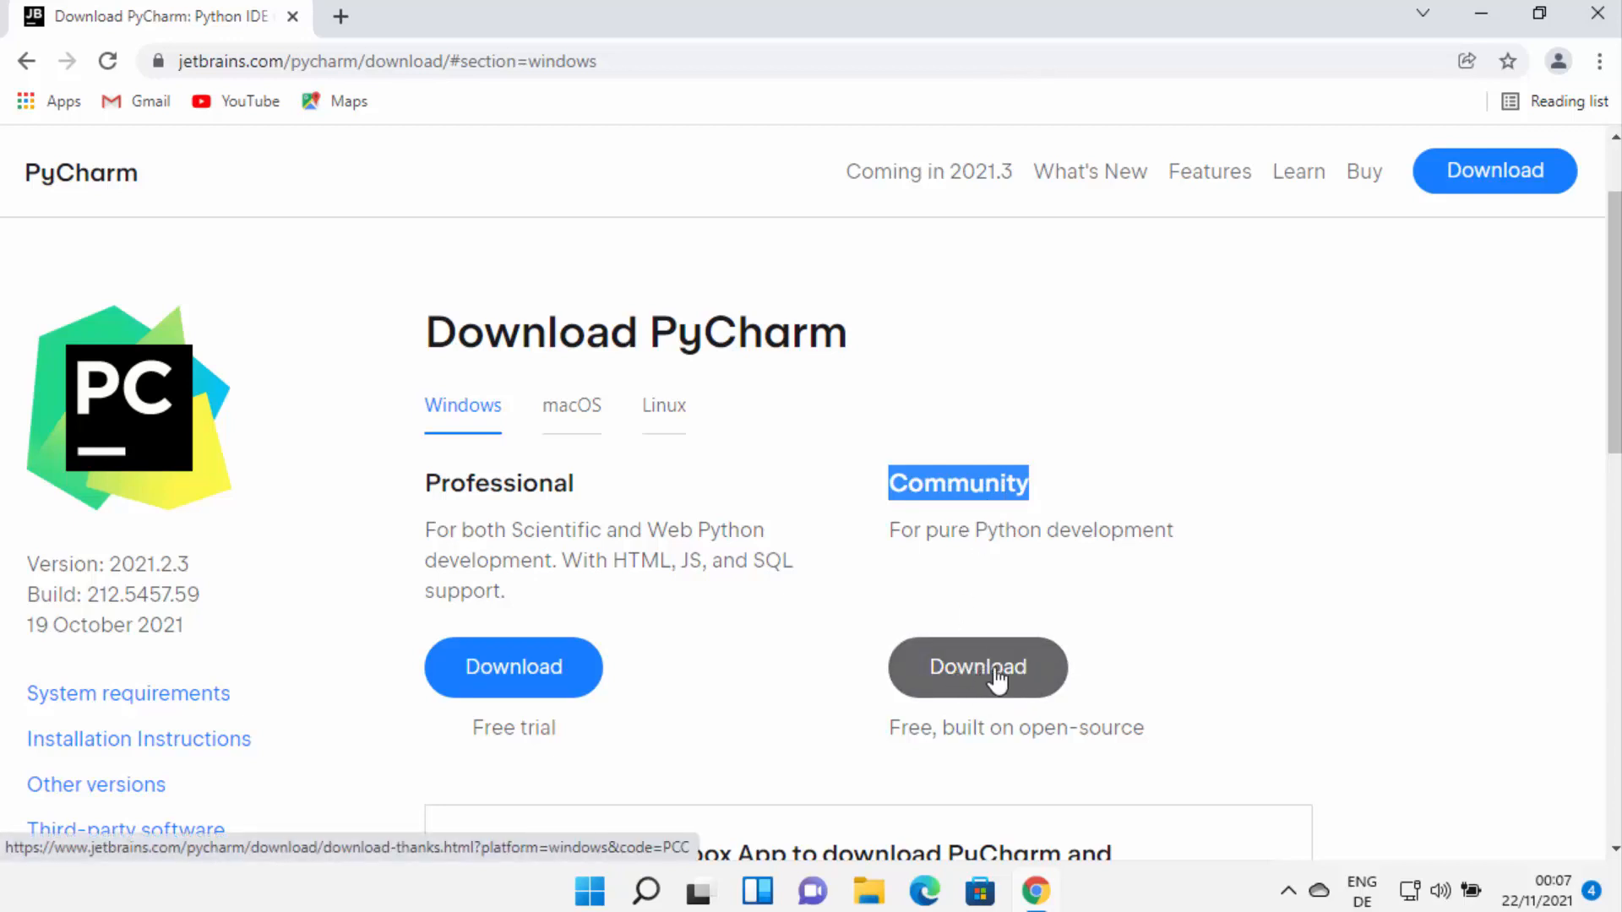
click(1038, 670)
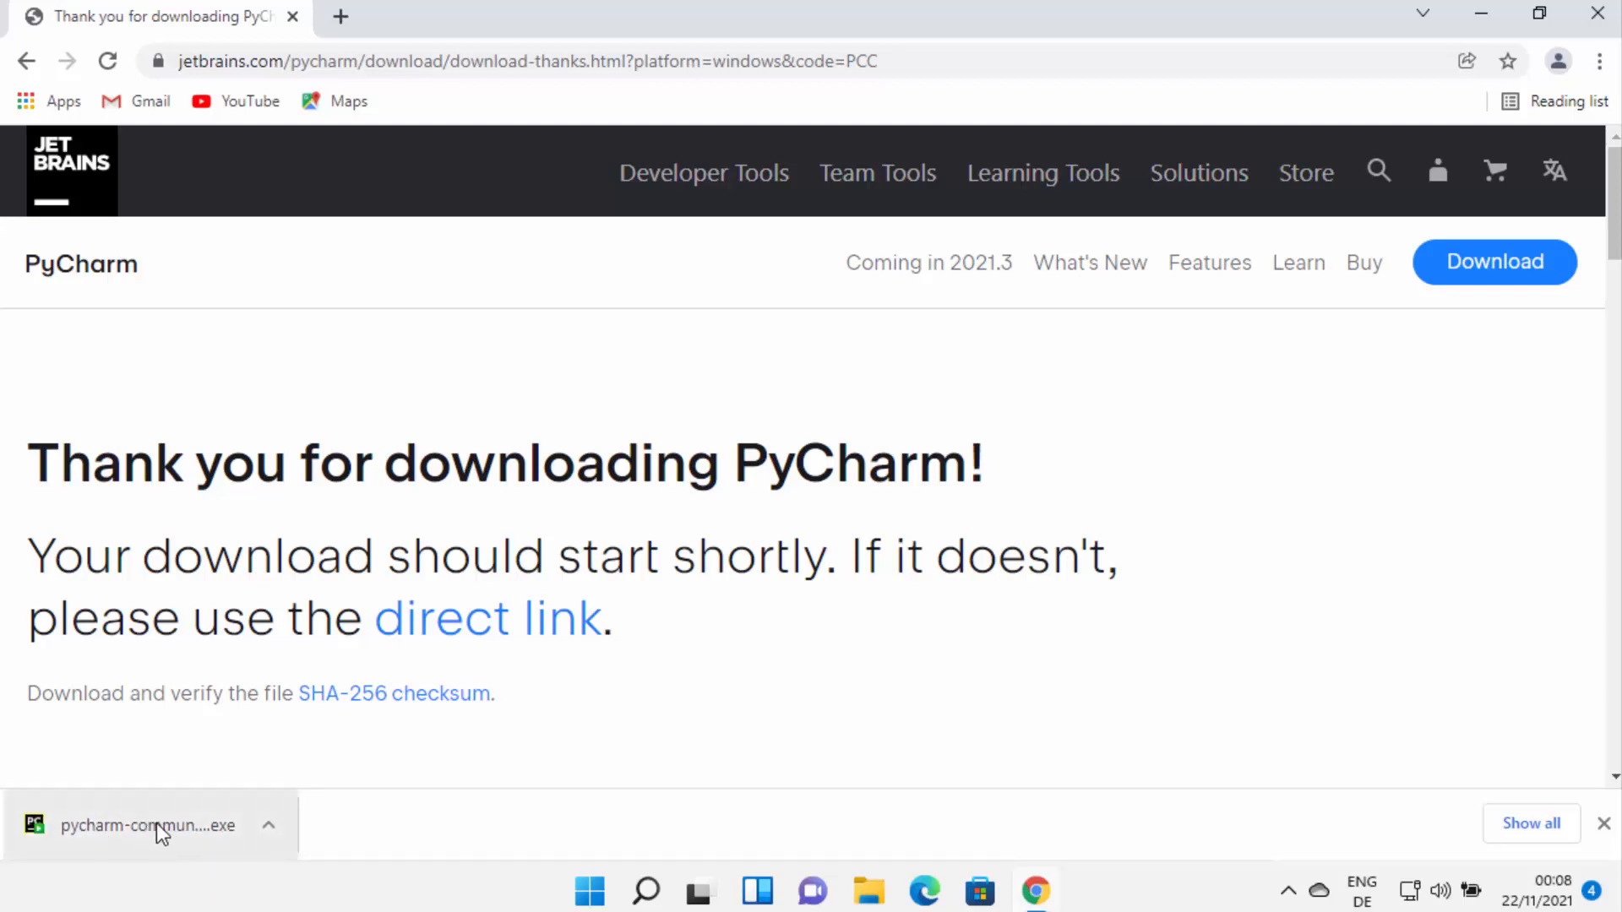
Launch the downloaded PyCharm installer, minimize the browser, and allow the installer to make changes to the device.
click(160, 832)
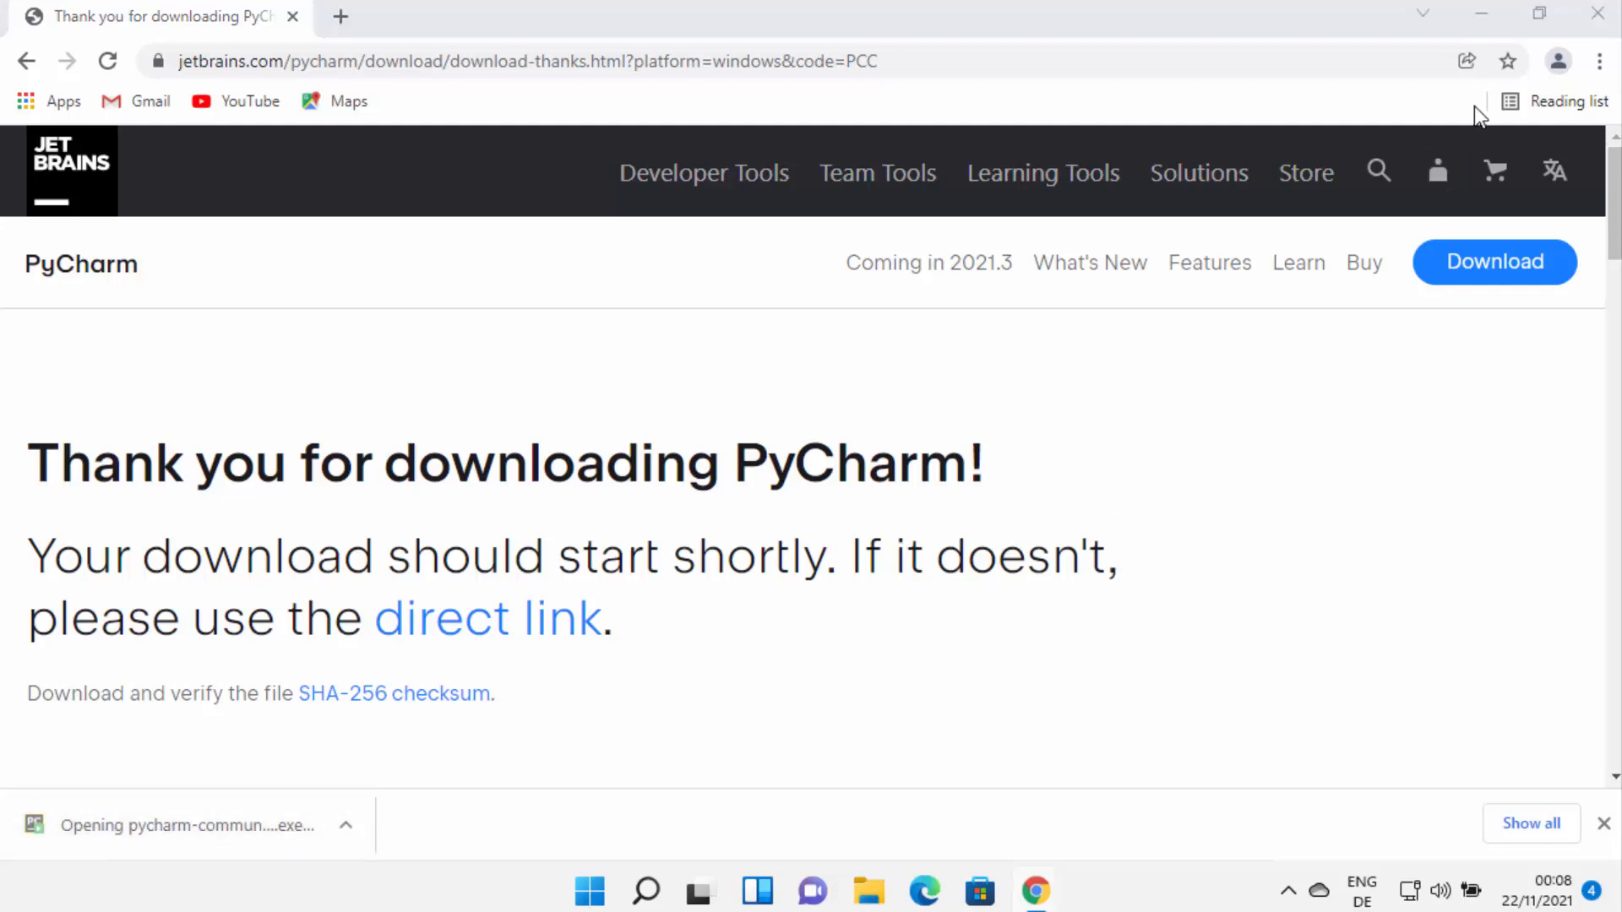
click(1480, 14)
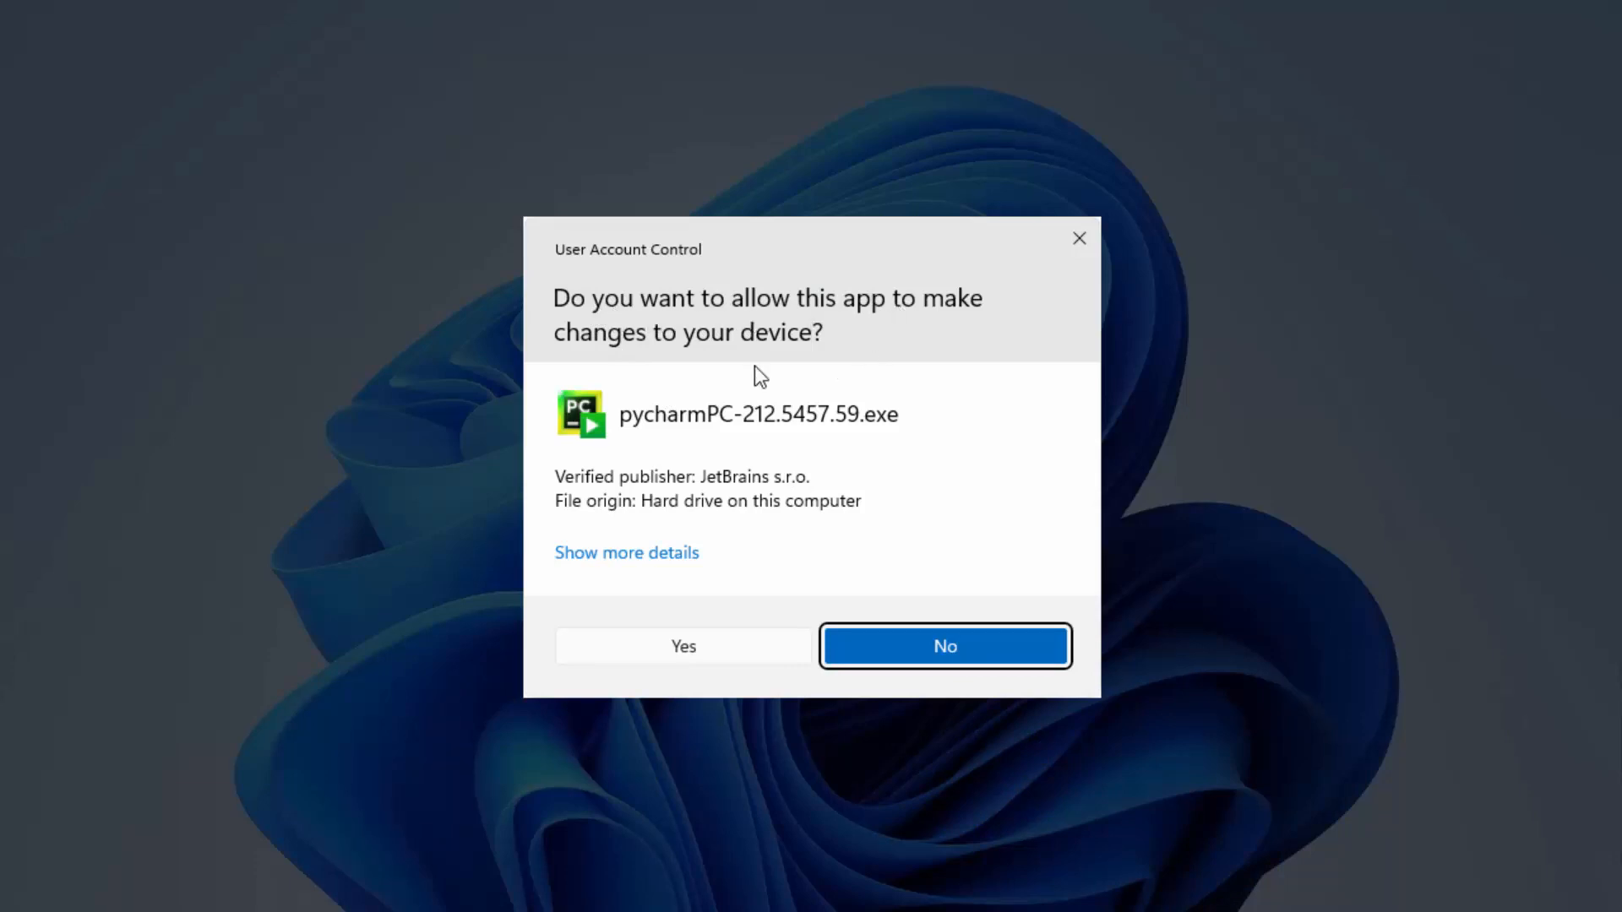
click(691, 647)
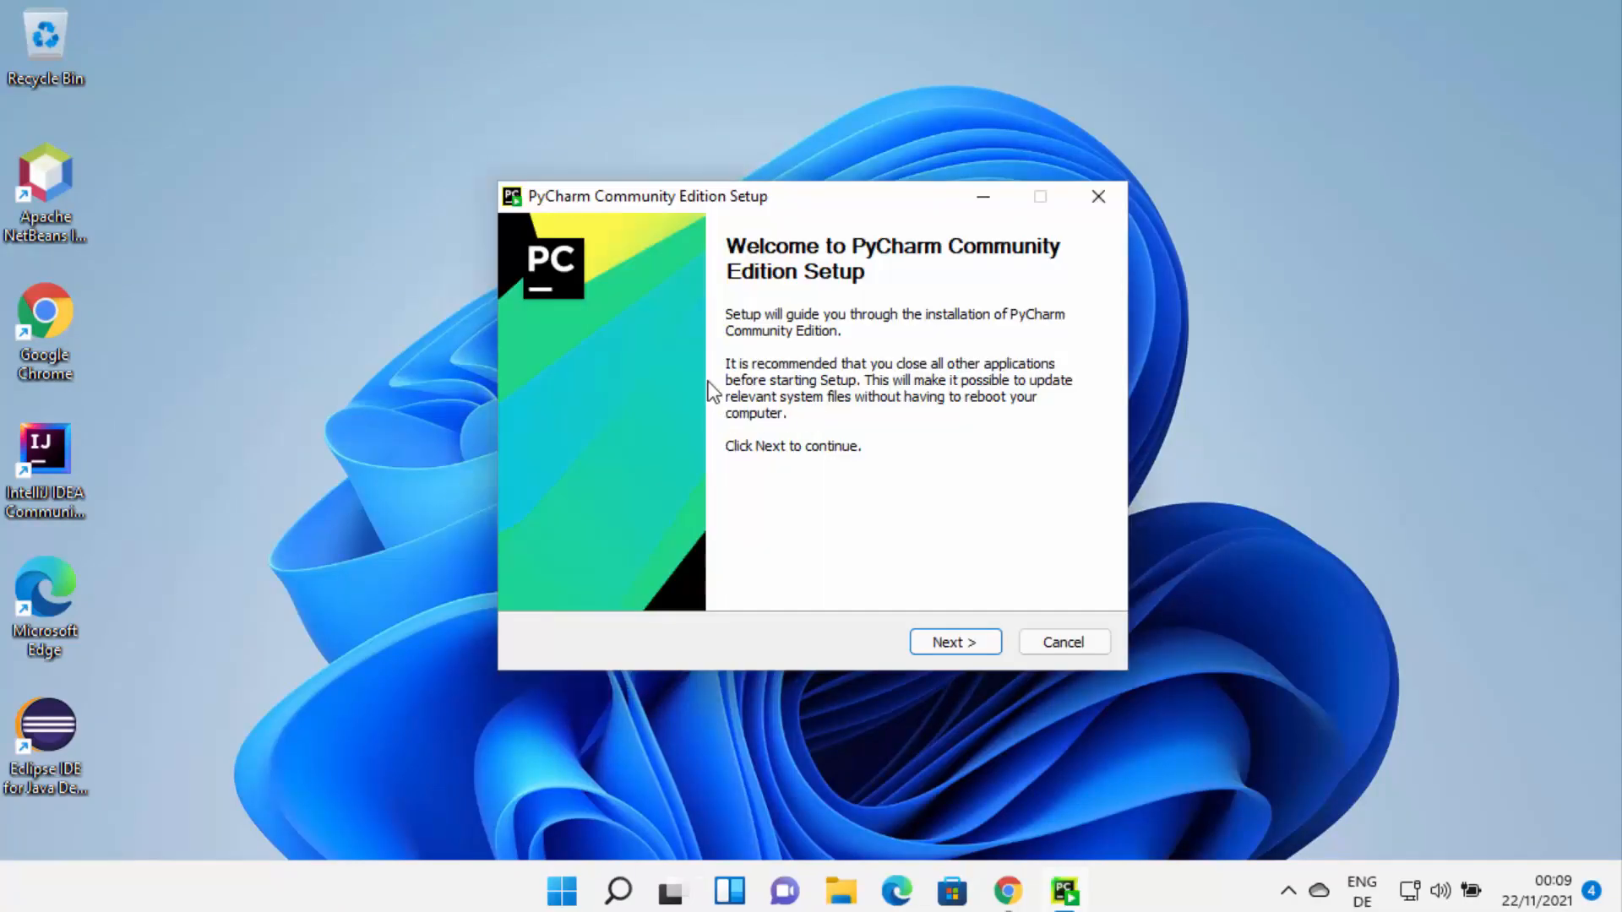
Install PyCharm Community Edition in the default destination folder with a desktop shortcut and the JetBrains Start Menu folder, showing the installation details.
click(945, 645)
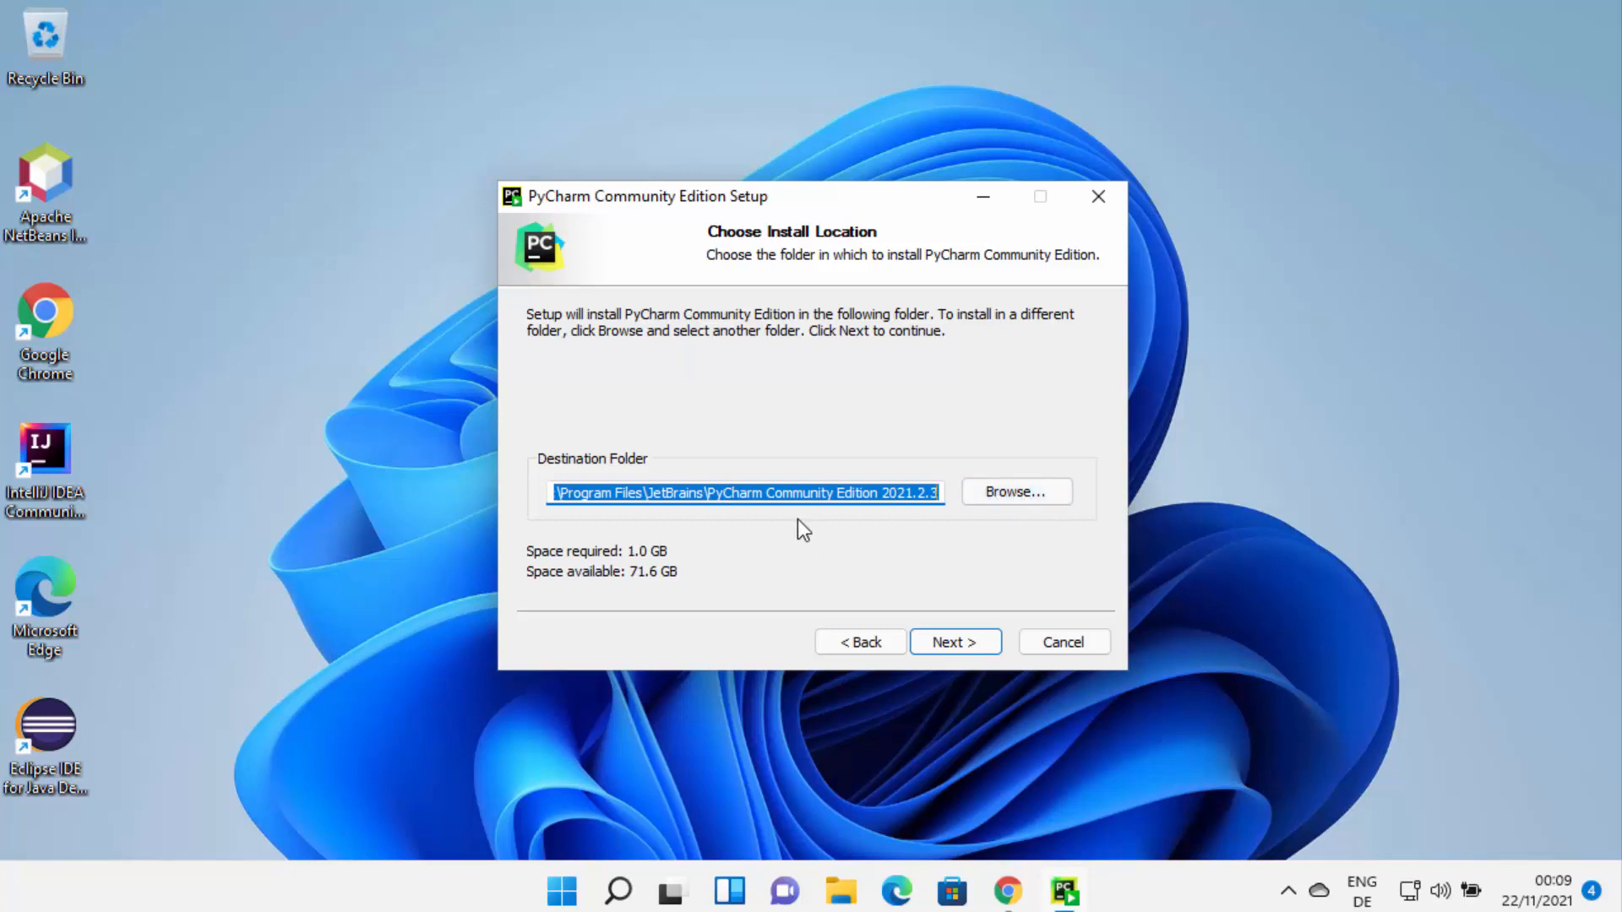
click(948, 646)
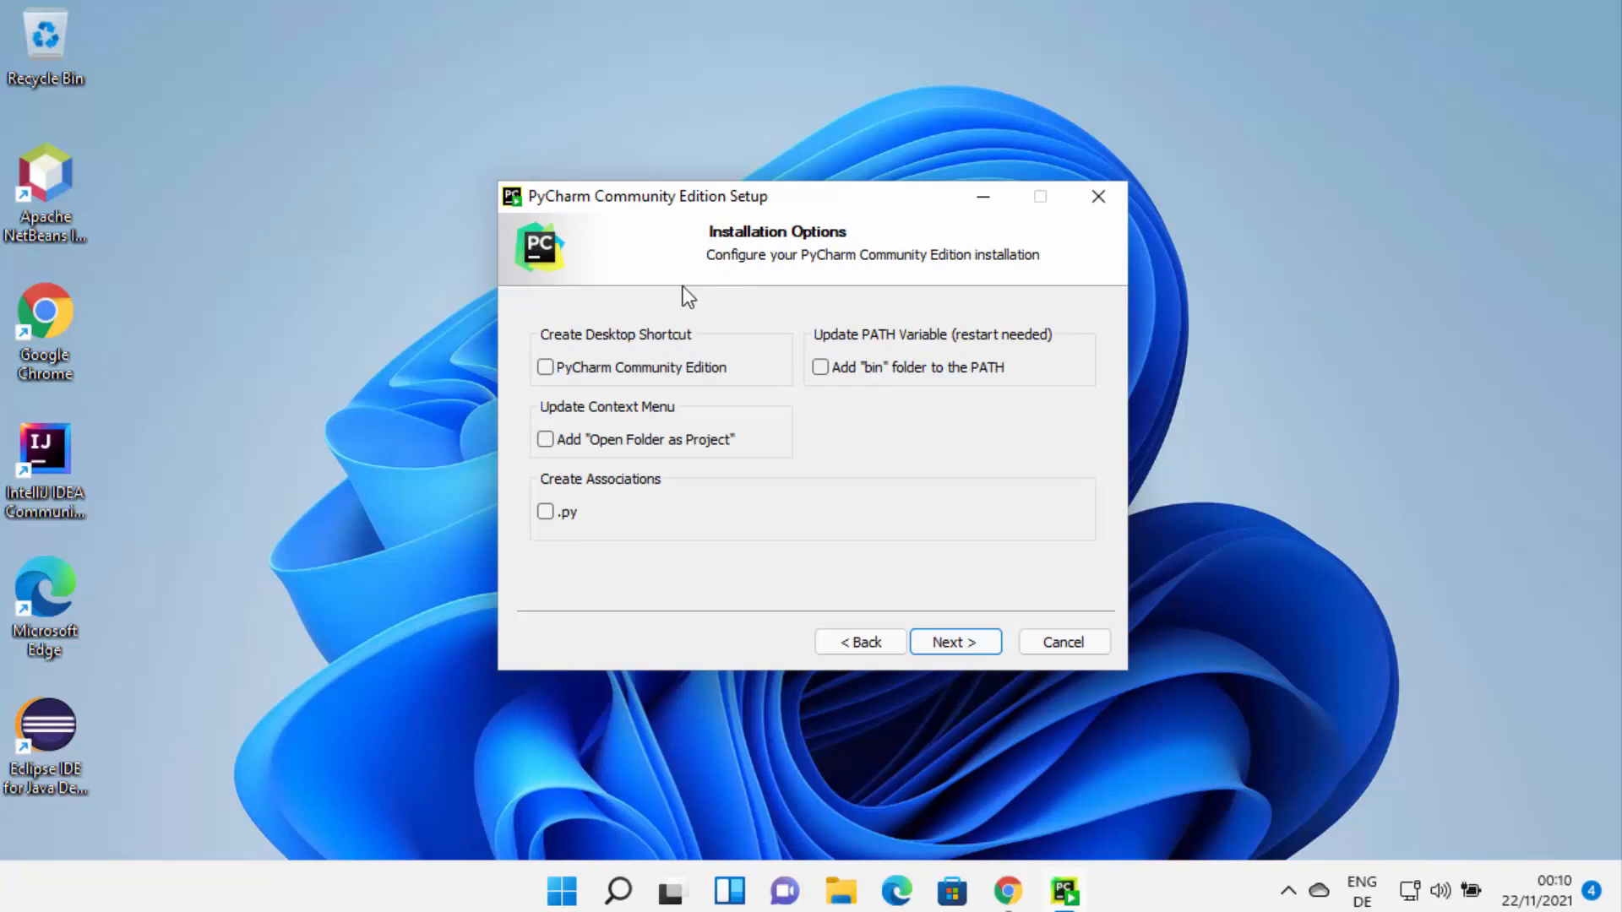
click(548, 369)
click(951, 644)
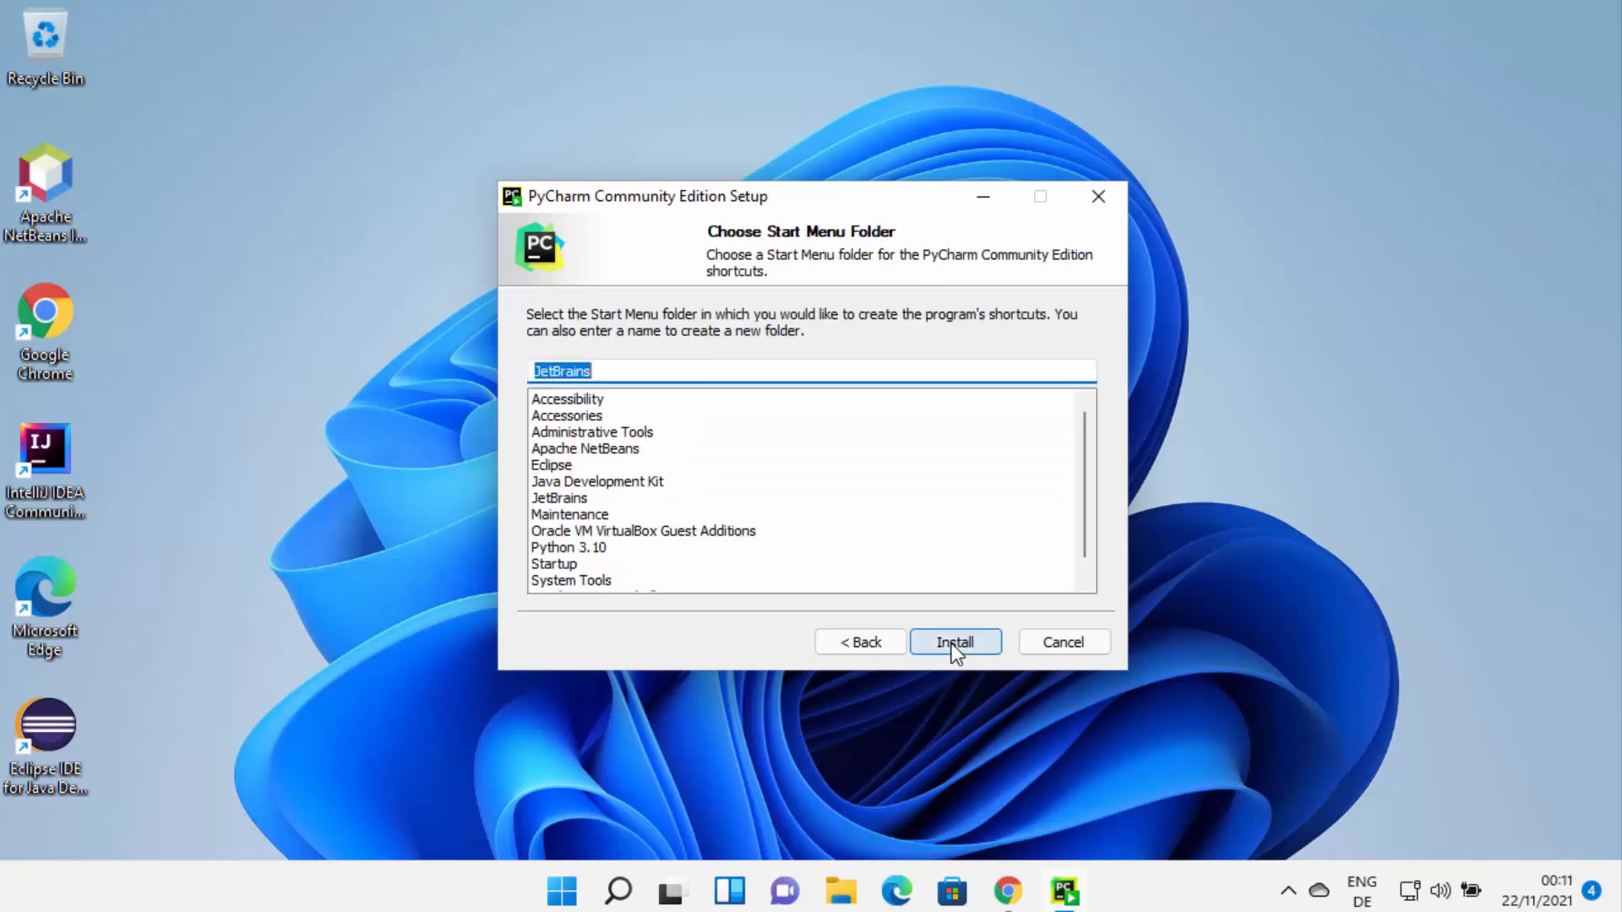
click(952, 646)
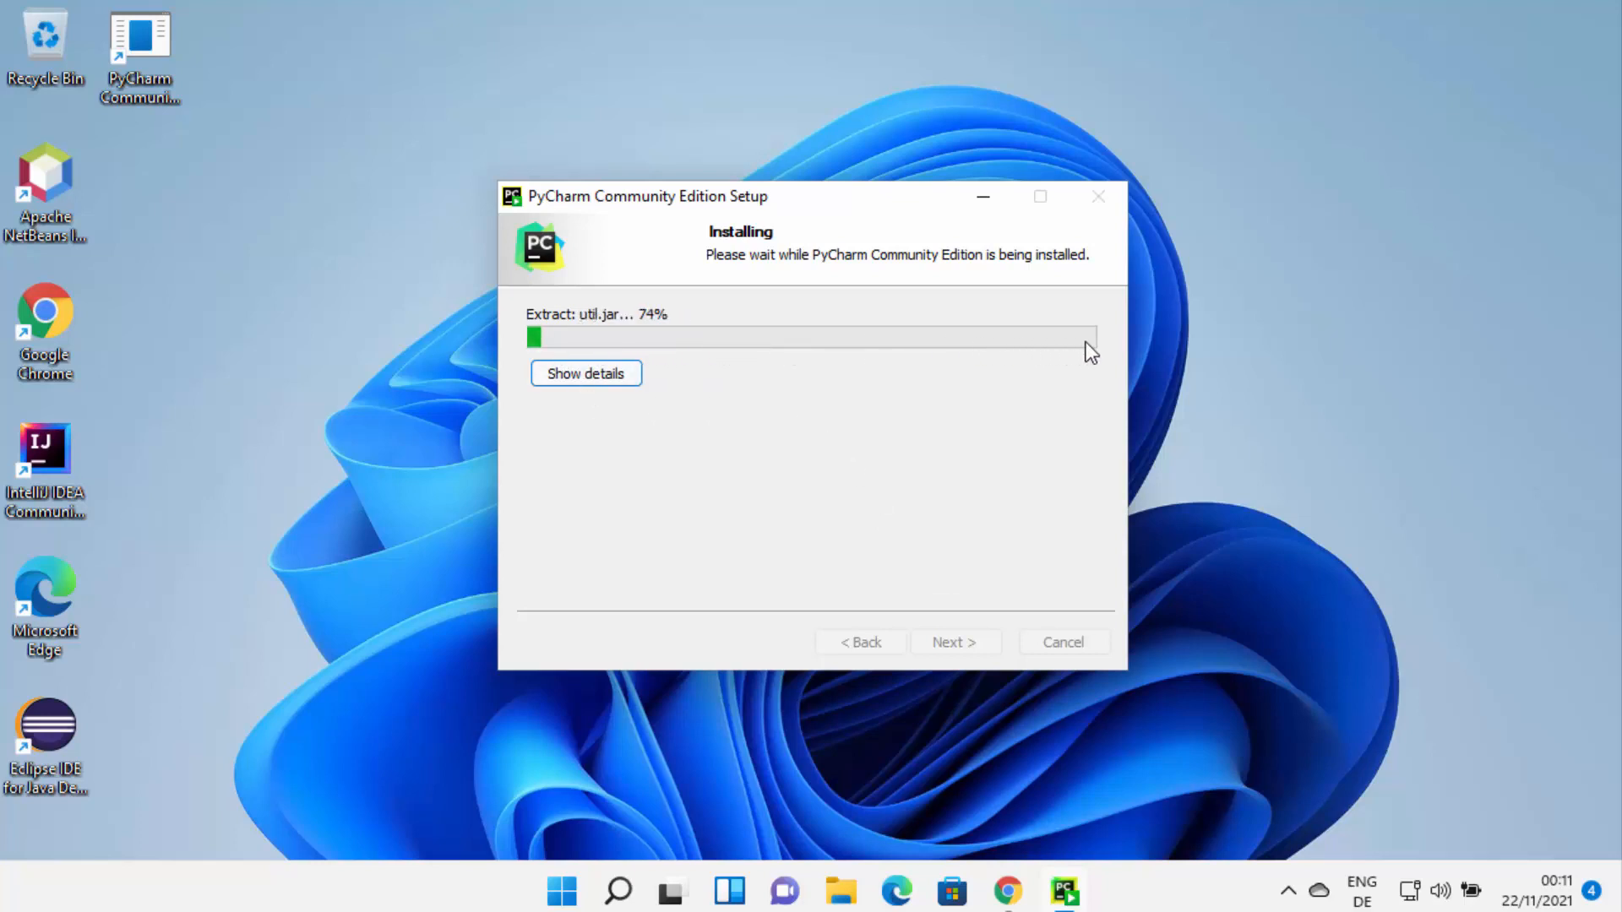
click(599, 384)
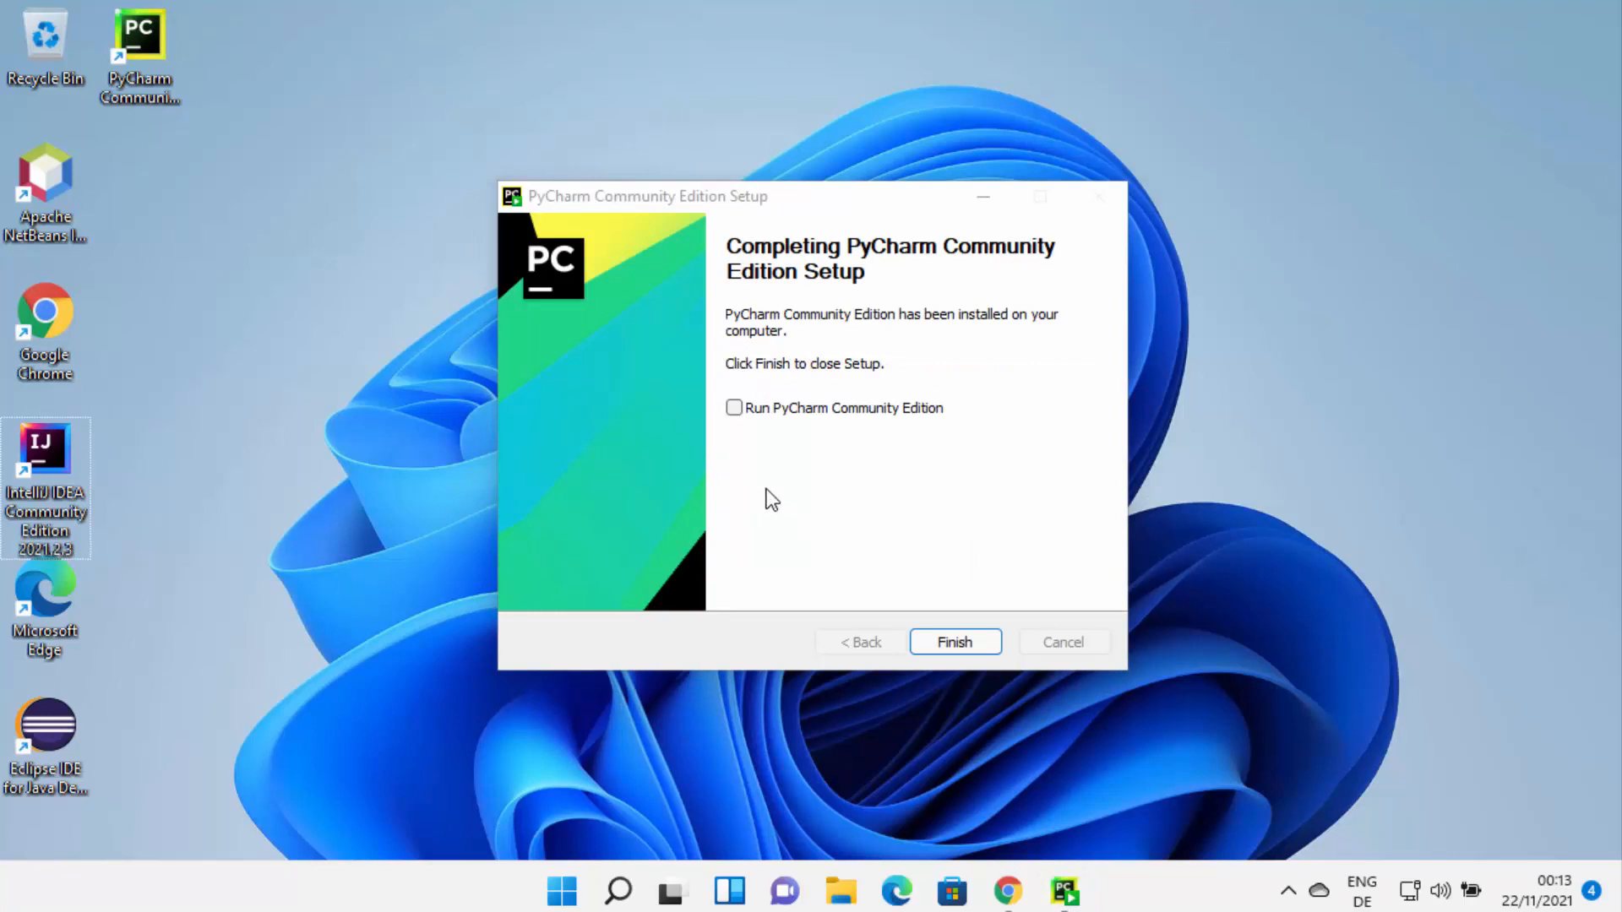
Finish the setup with Run PyCharm Community Edition enabled, and start PyCharm without importing settings.
click(736, 410)
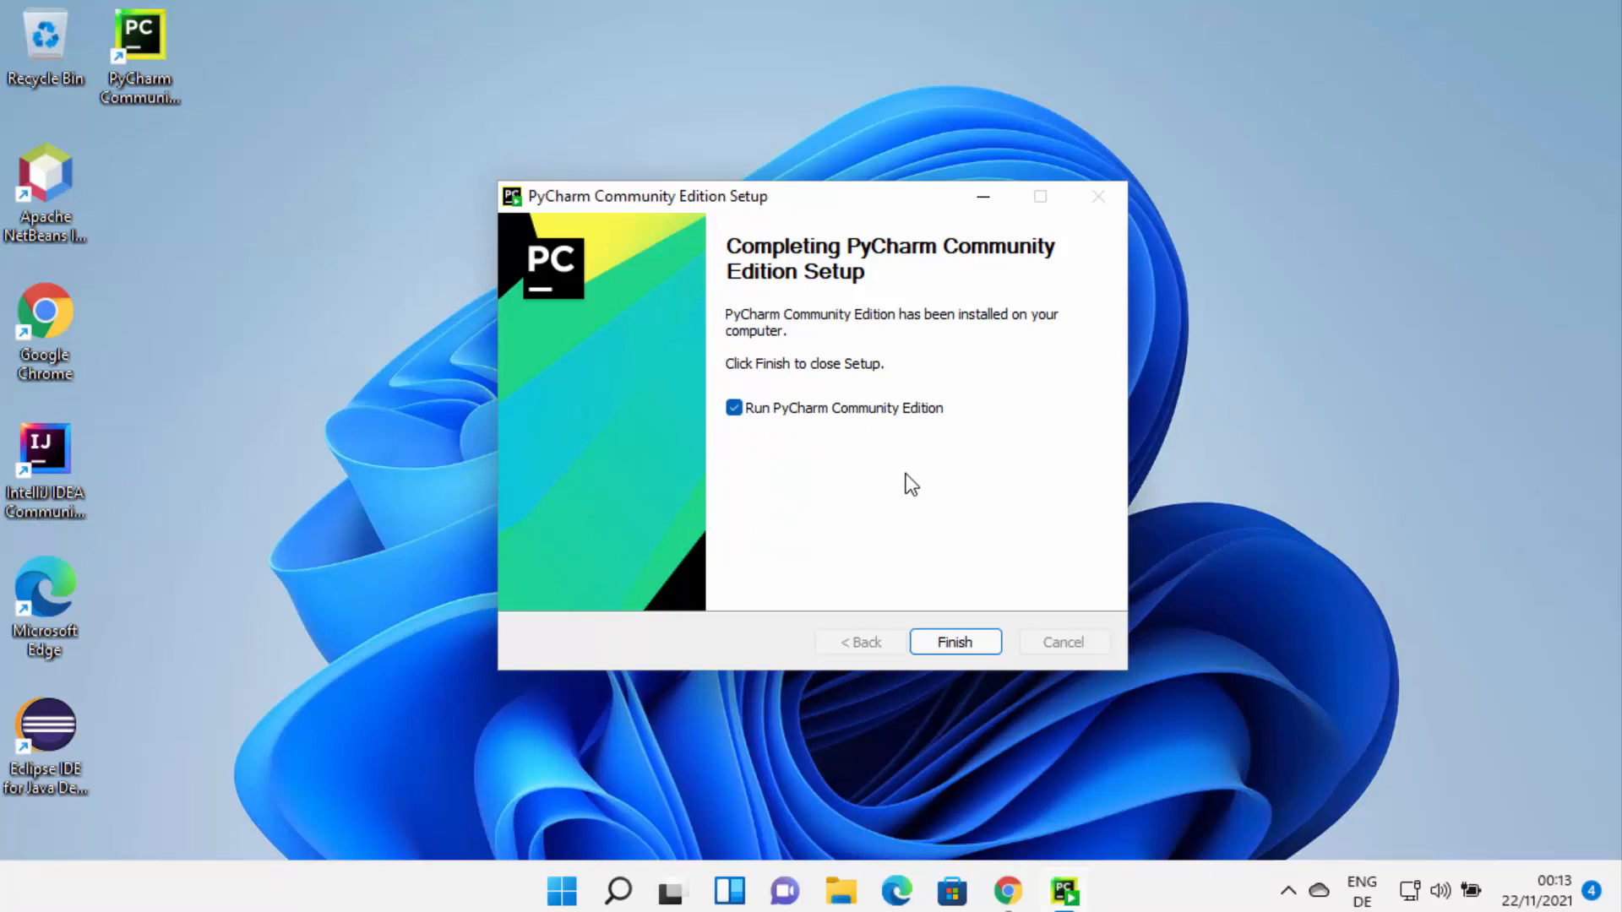
click(942, 642)
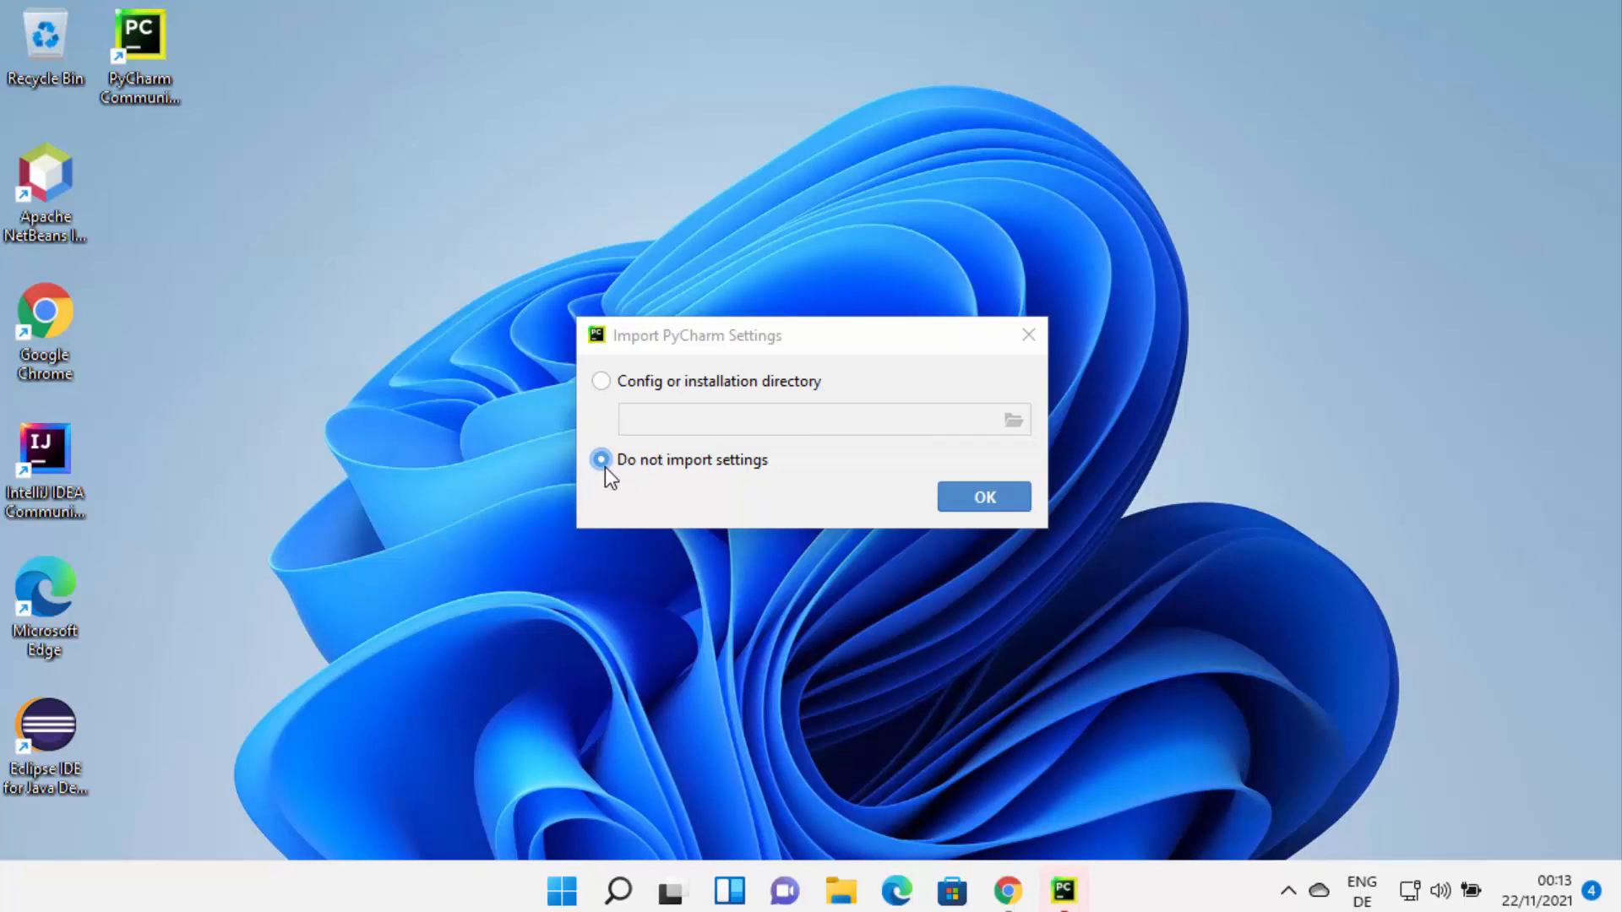
click(997, 495)
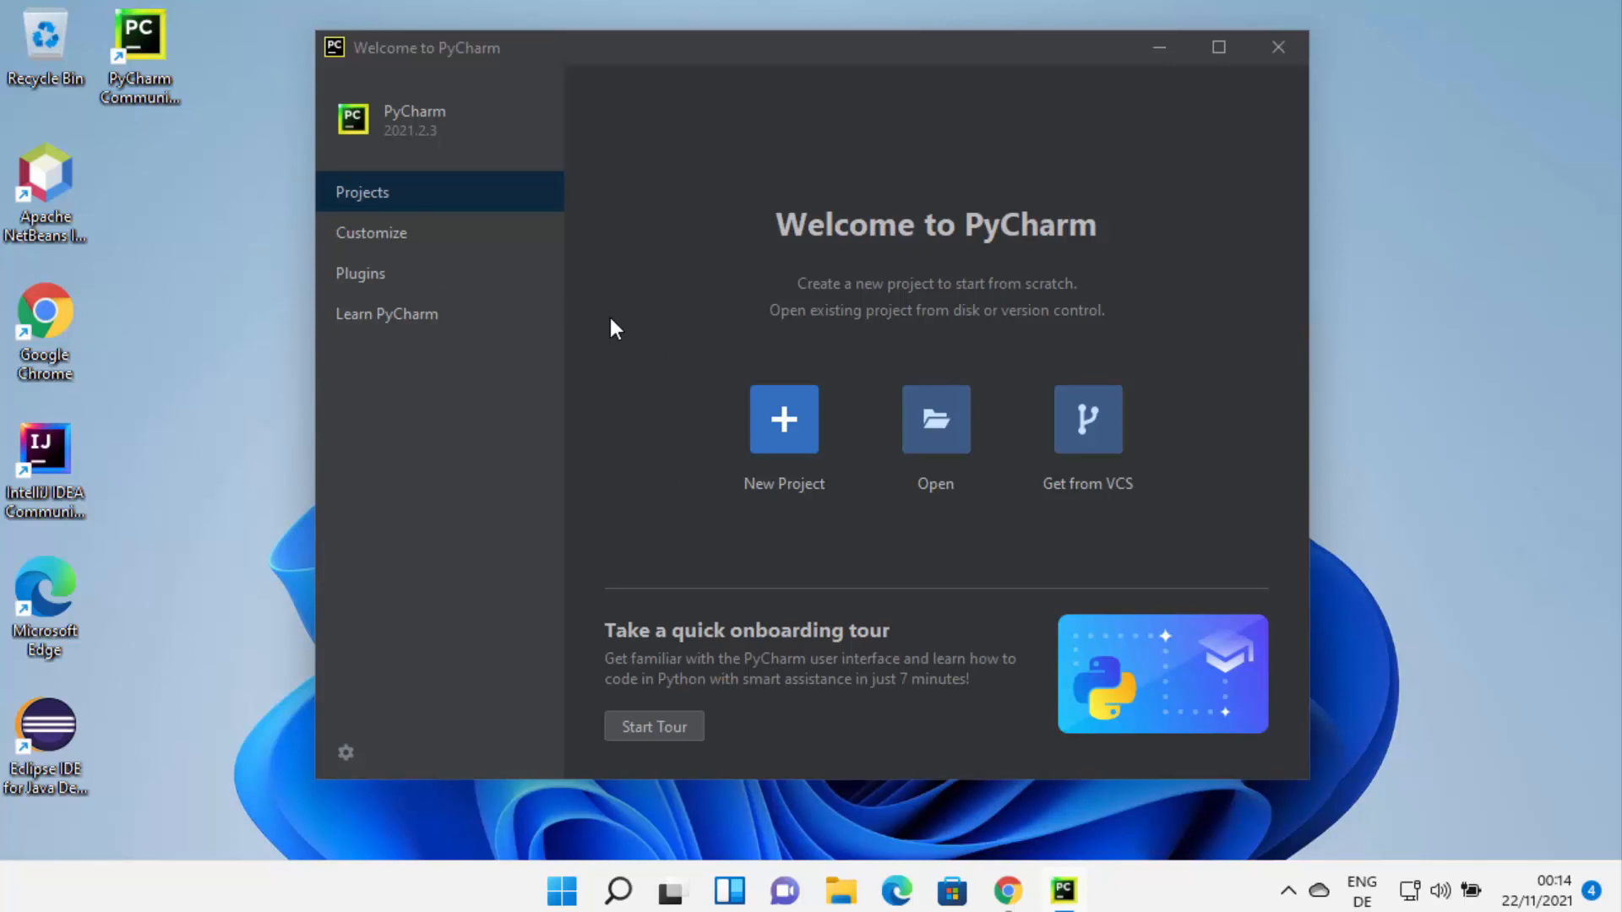
Start a new PyCharm project and name its folder HelloWorld inside PycharmProjects.
click(785, 419)
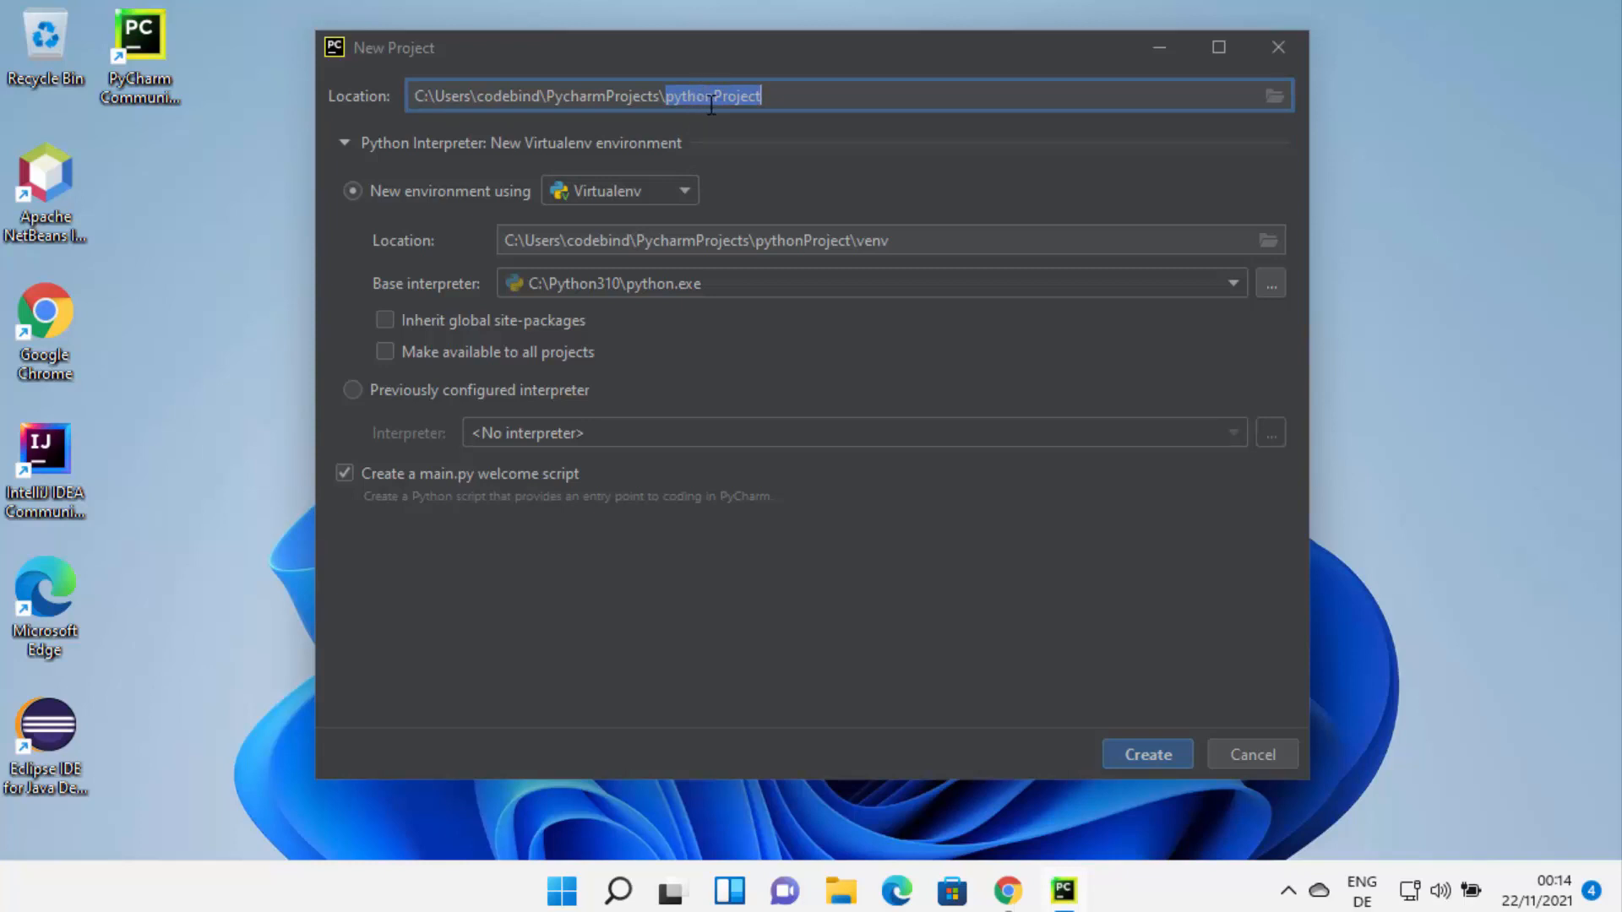
key(BackSpace)
text(He)
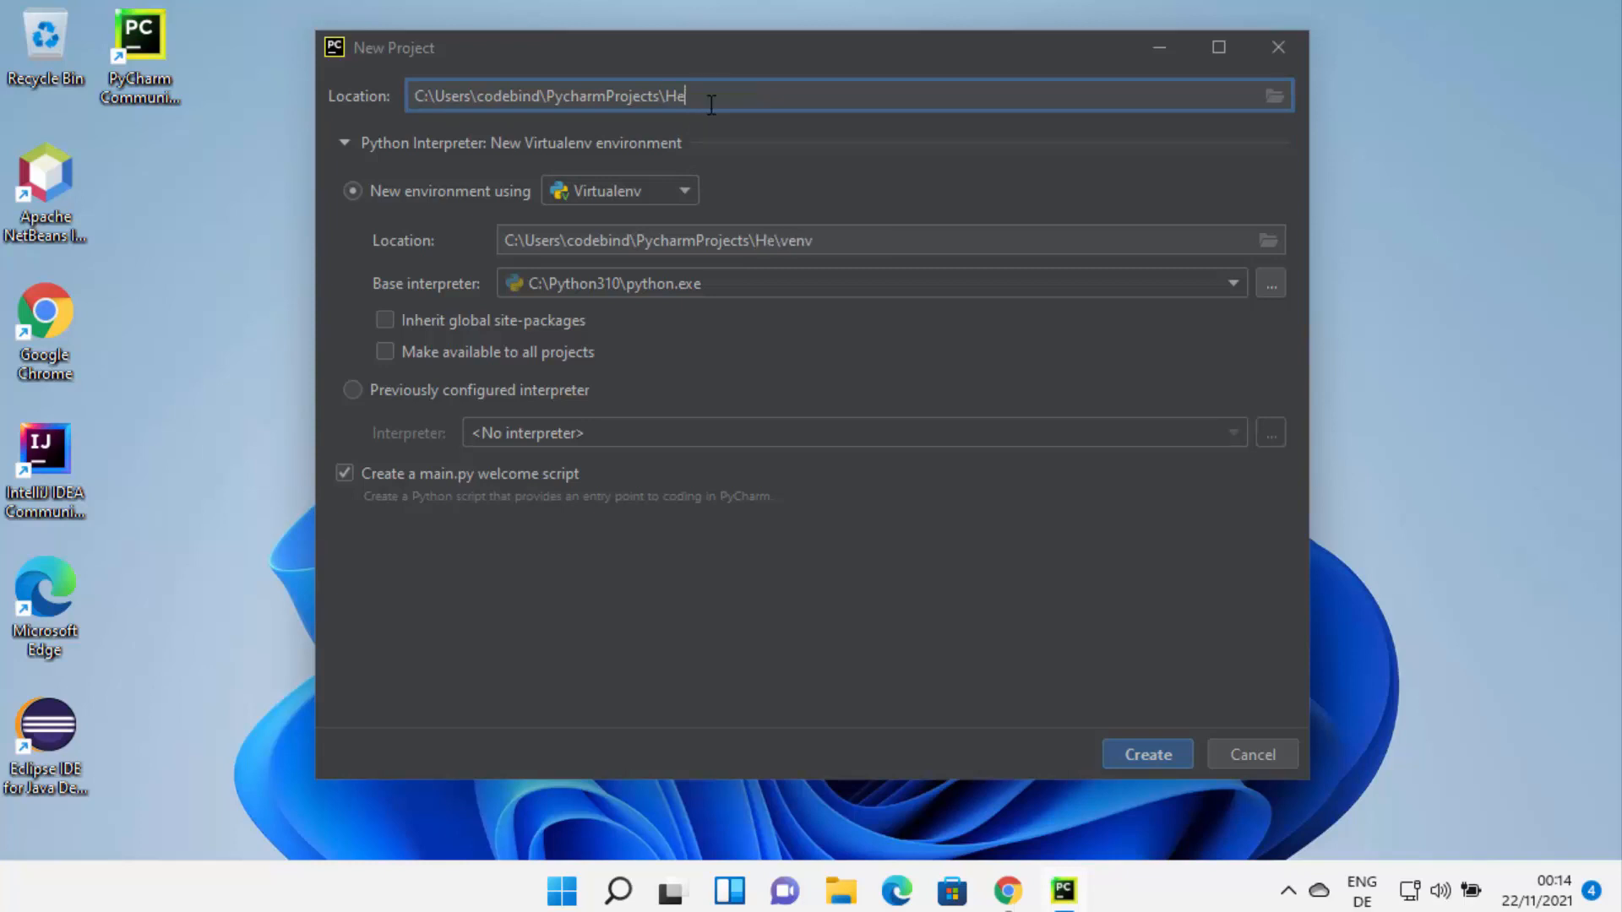
text(lloWorld)
key(Tab)
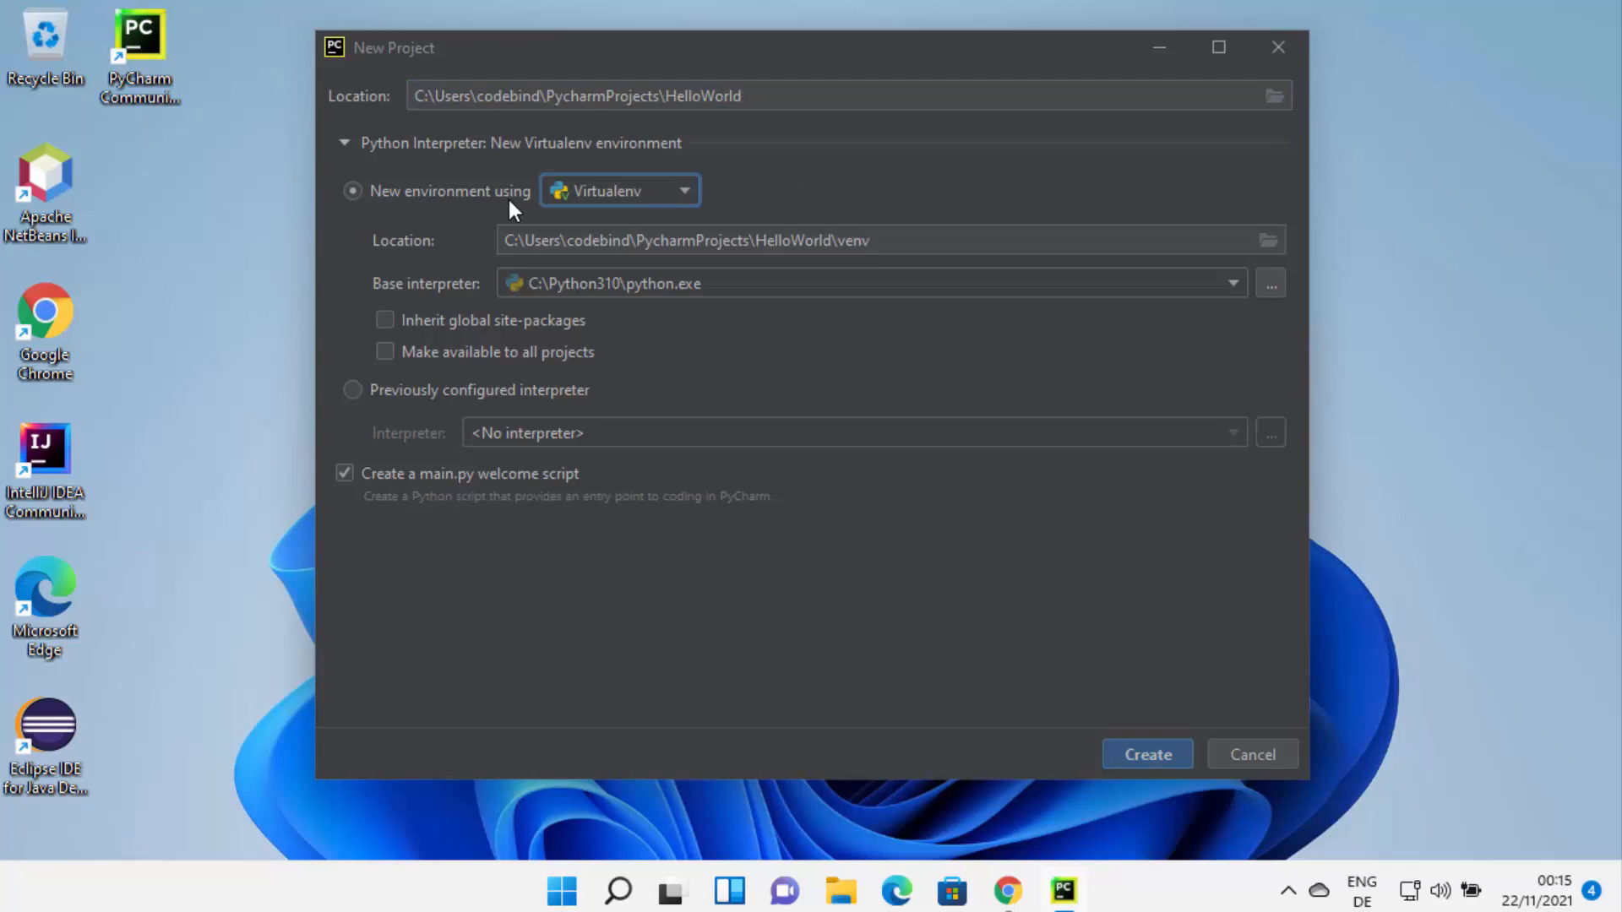
Create the project with a new Virtualenv environment and C:\Python310\python.exe as the base interpreter.
click(596, 199)
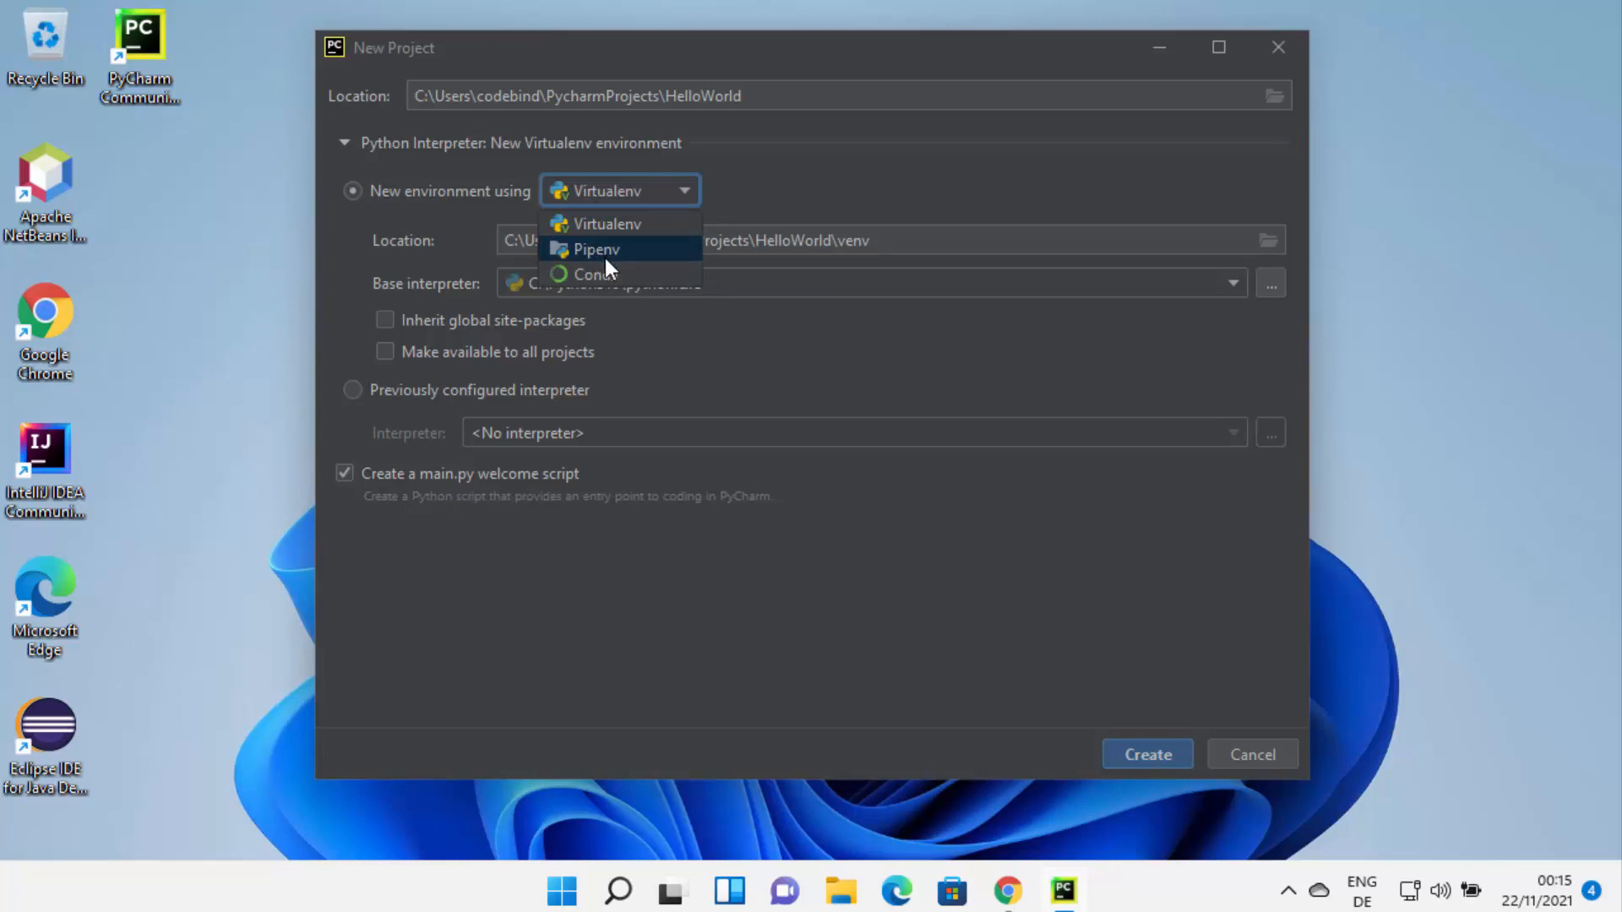
click(635, 200)
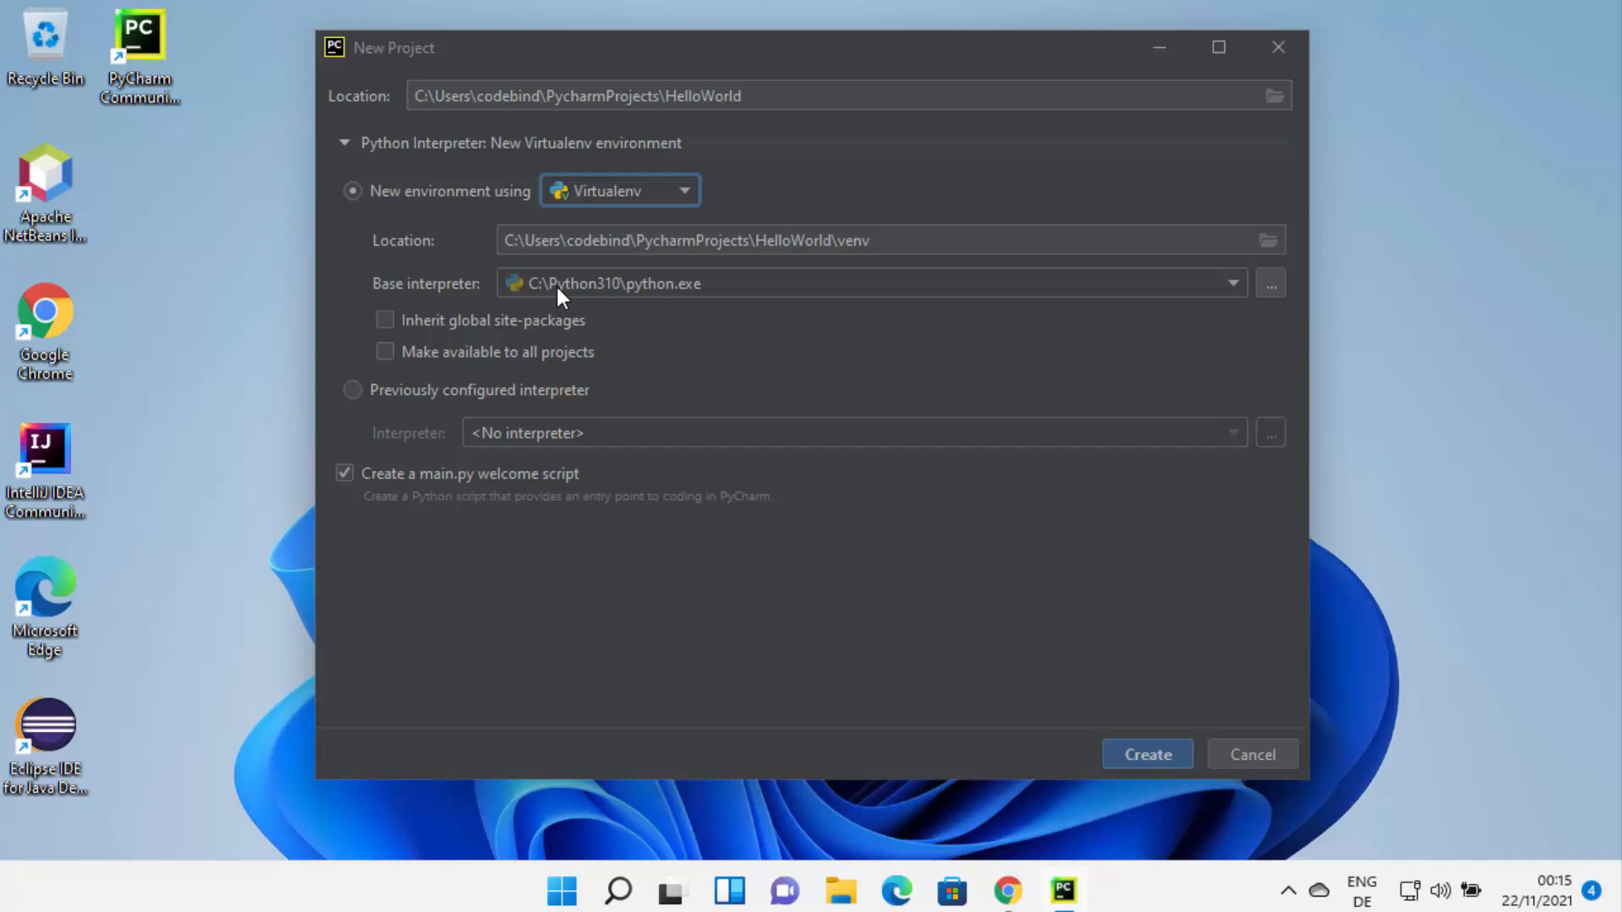
click(706, 291)
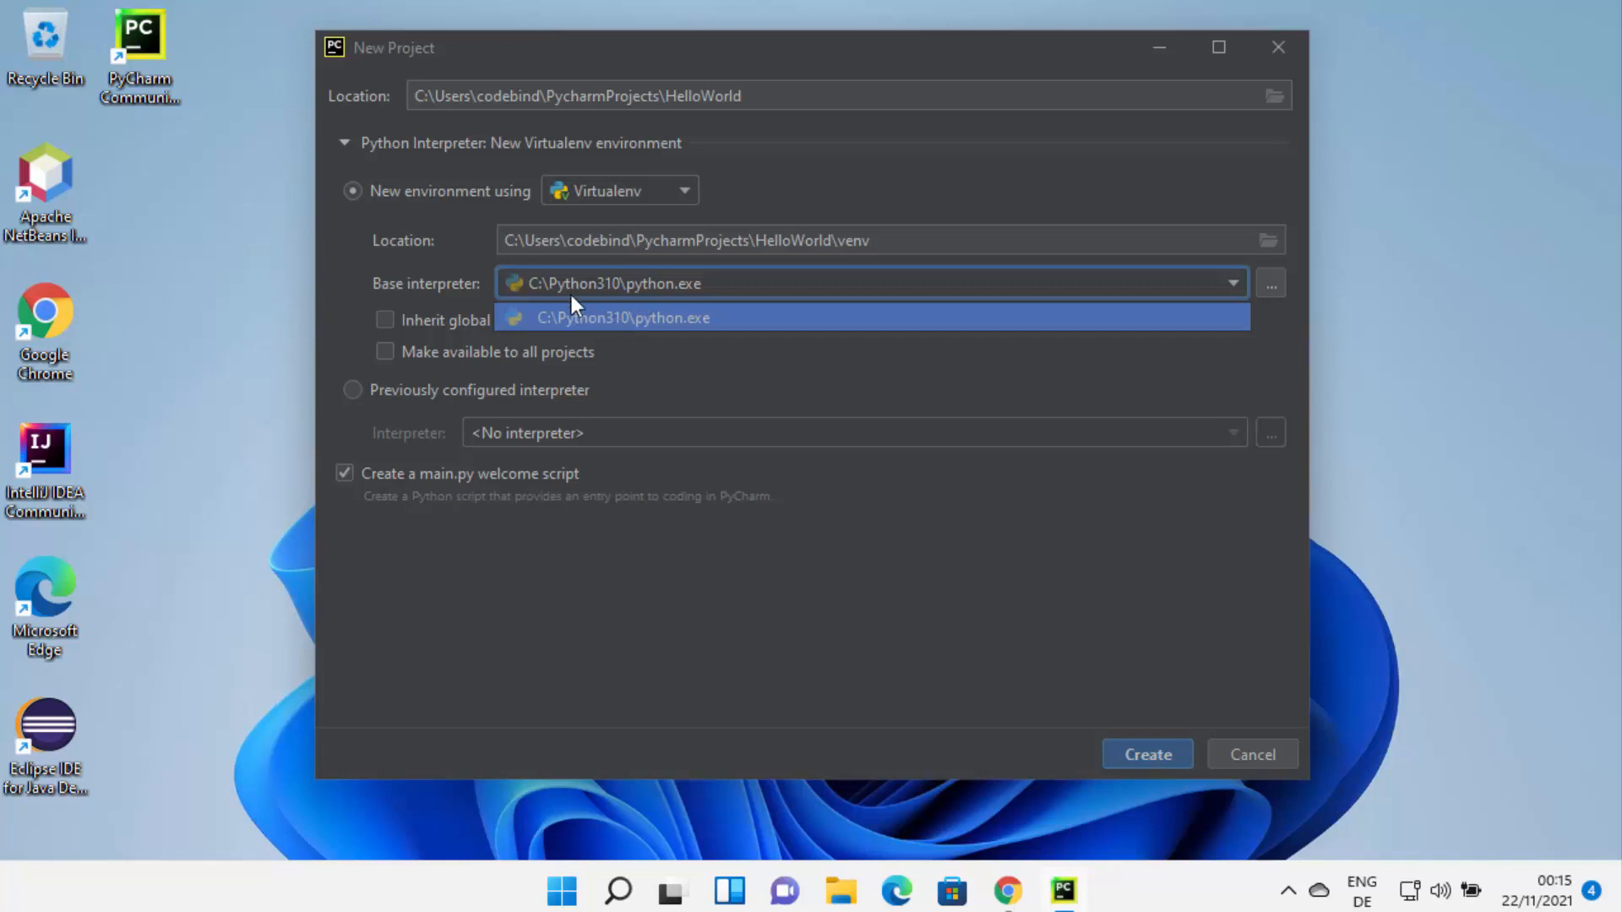
click(624, 314)
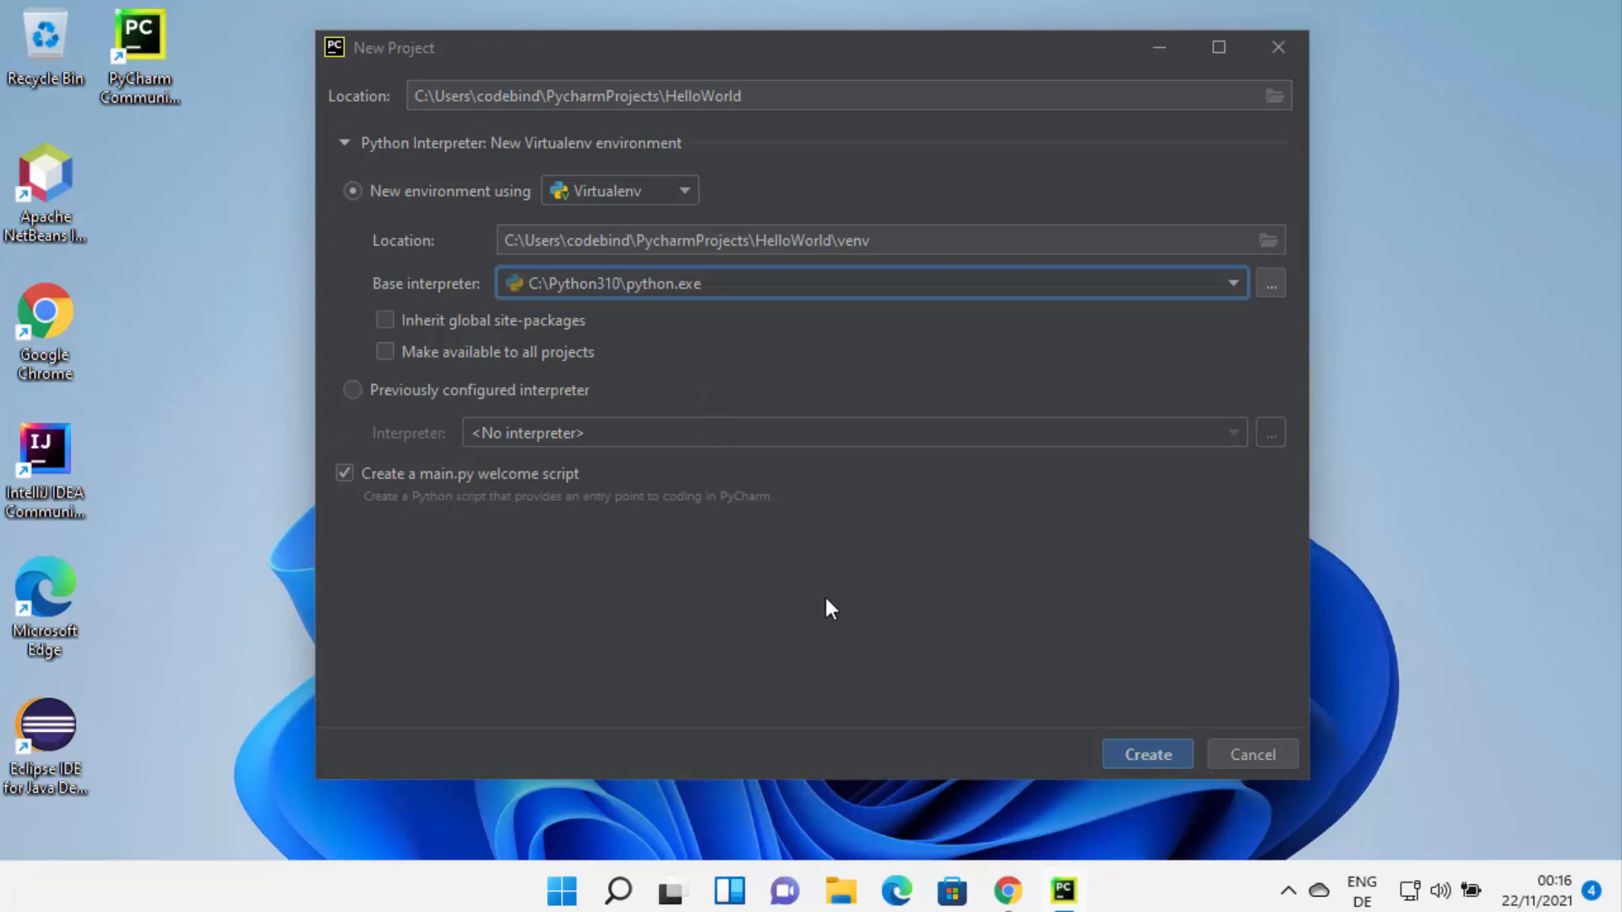
click(1141, 755)
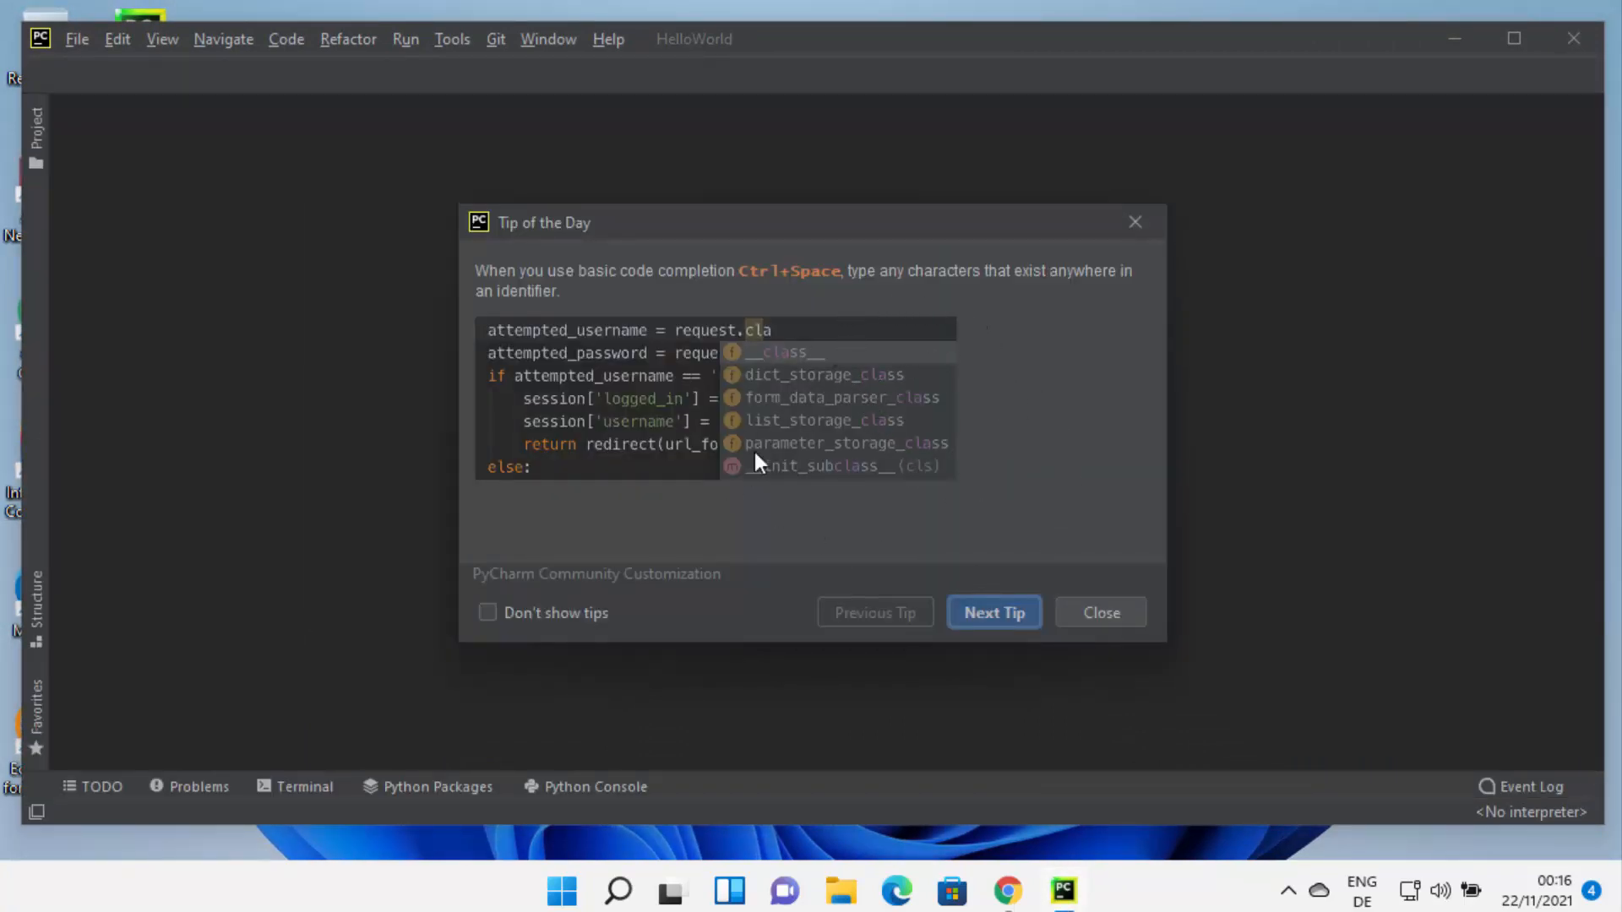
Dismiss the Tip of the Day and maximize the project window.
click(1099, 613)
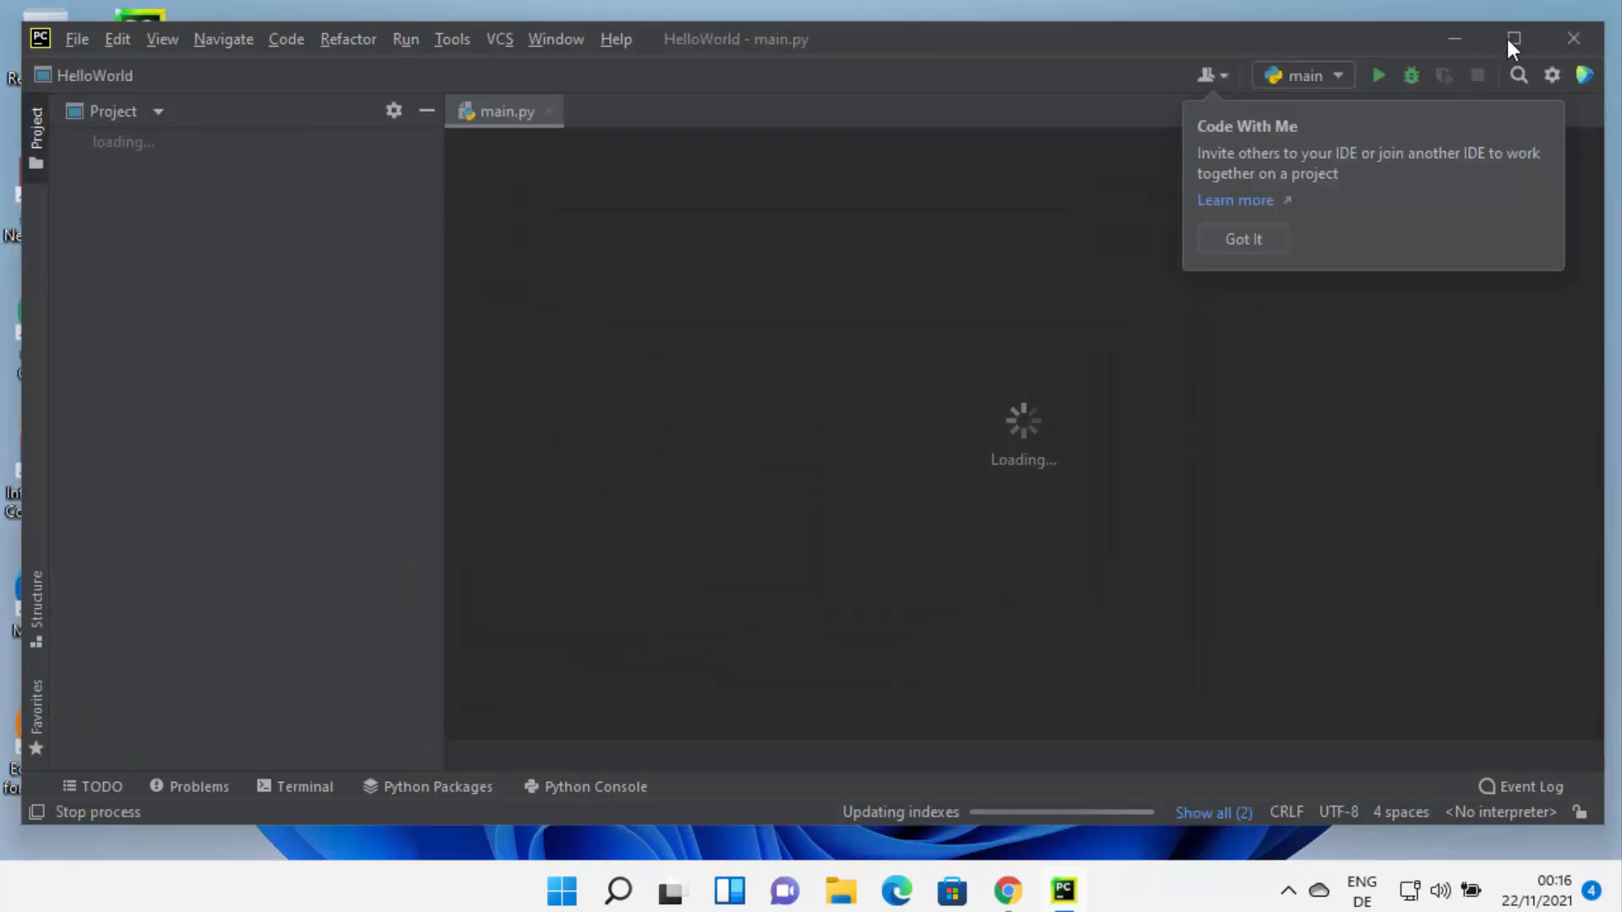
click(1514, 39)
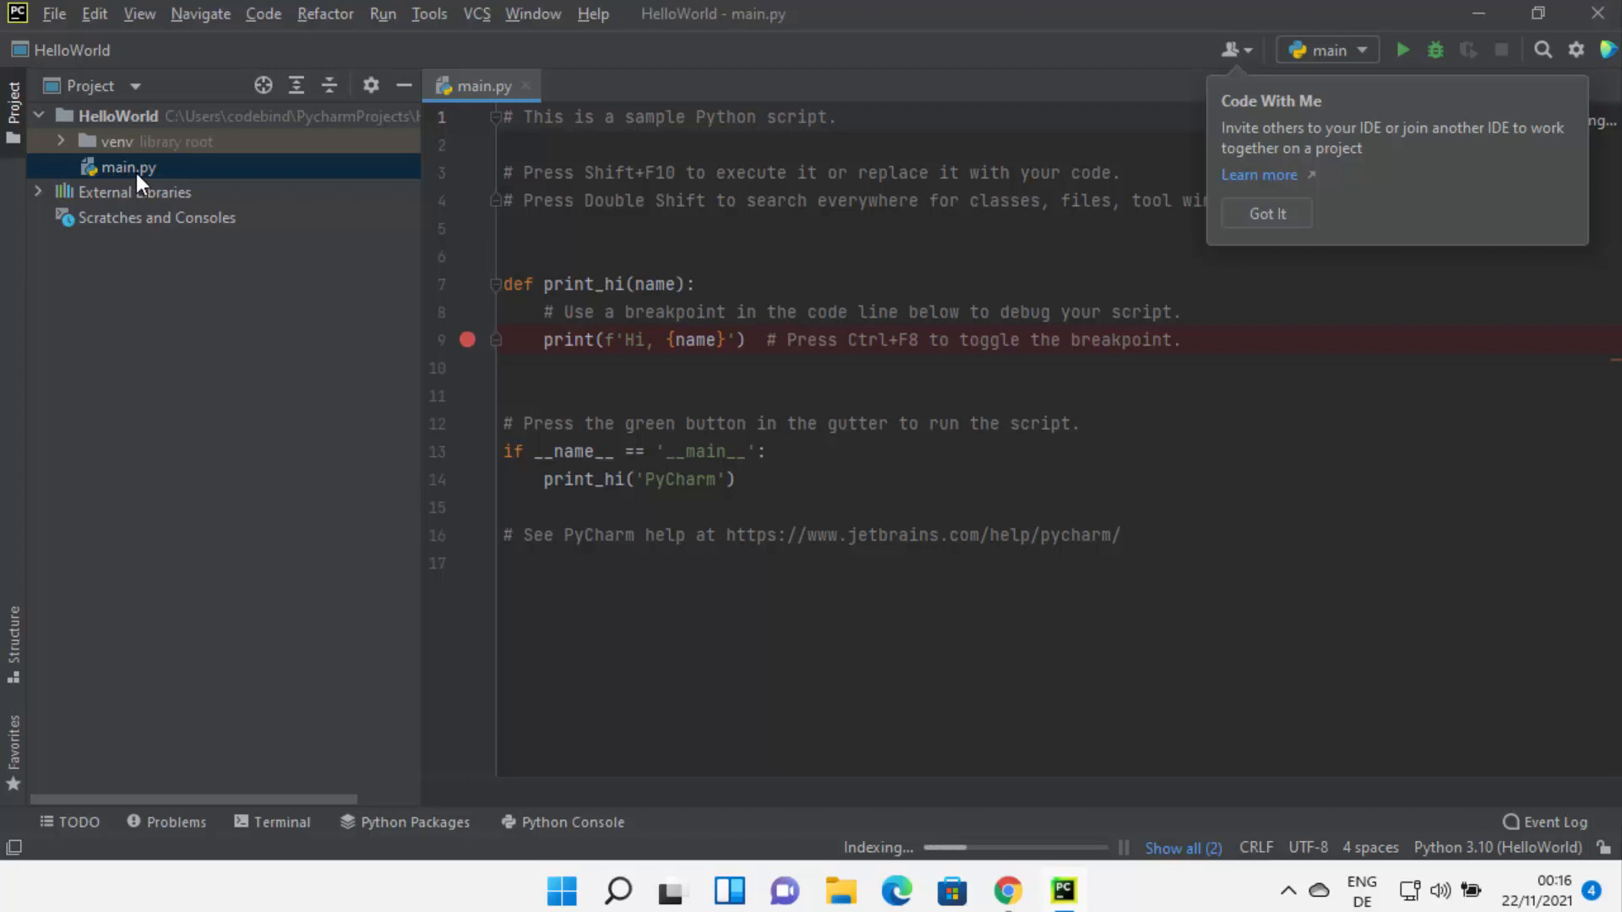
Run the sample main.py script in the Python Console.
click(738, 387)
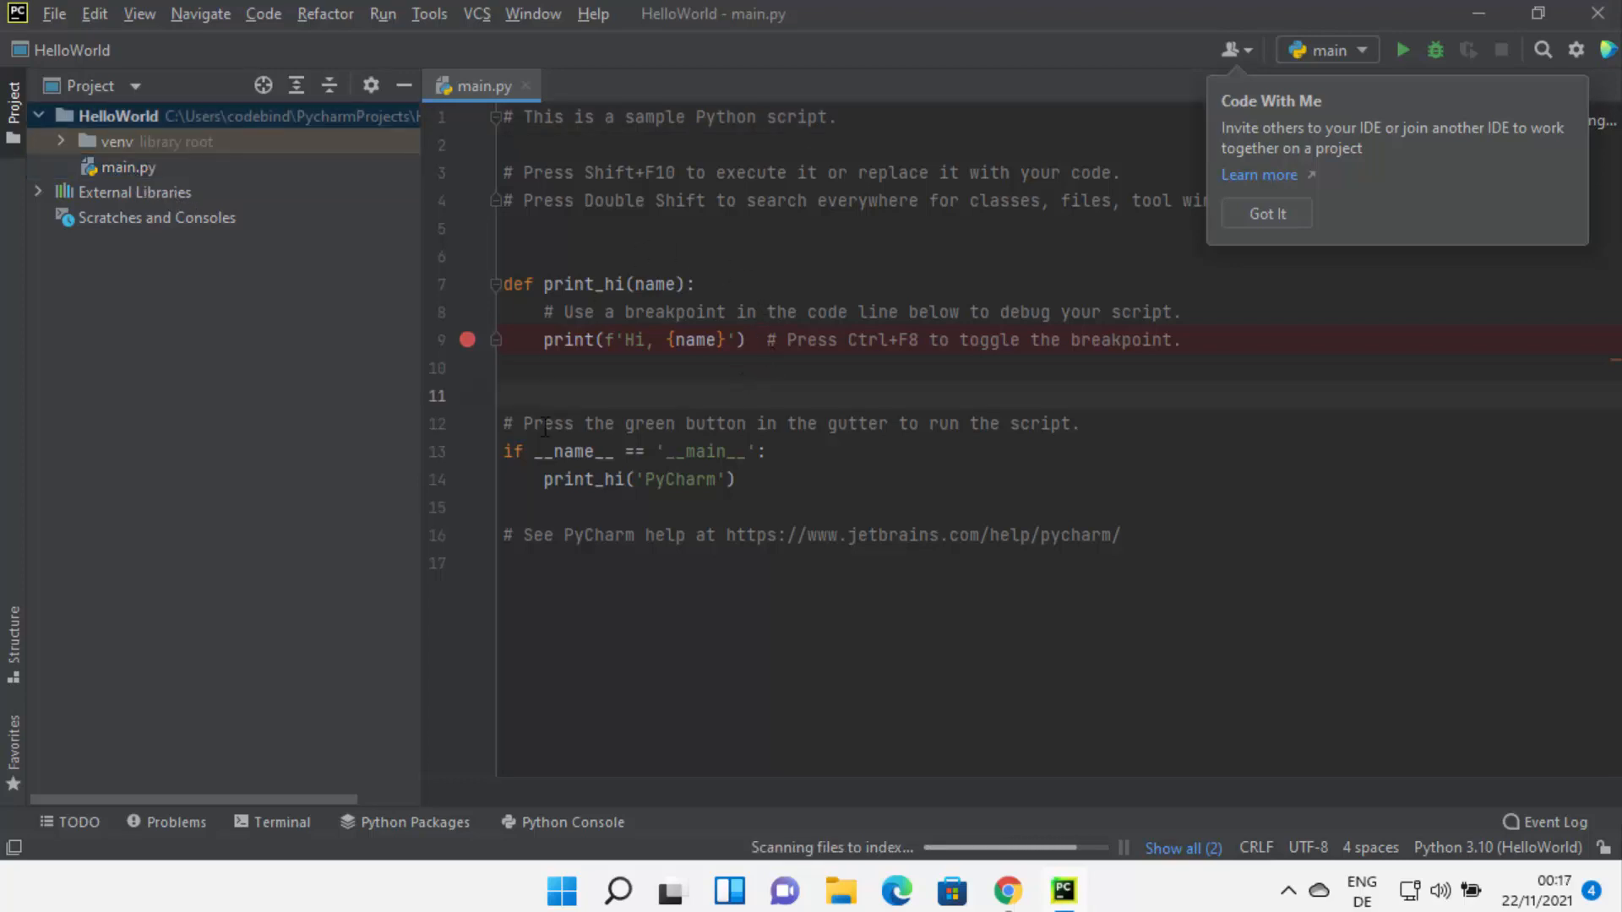
drag(1201, 558, 477, 121)
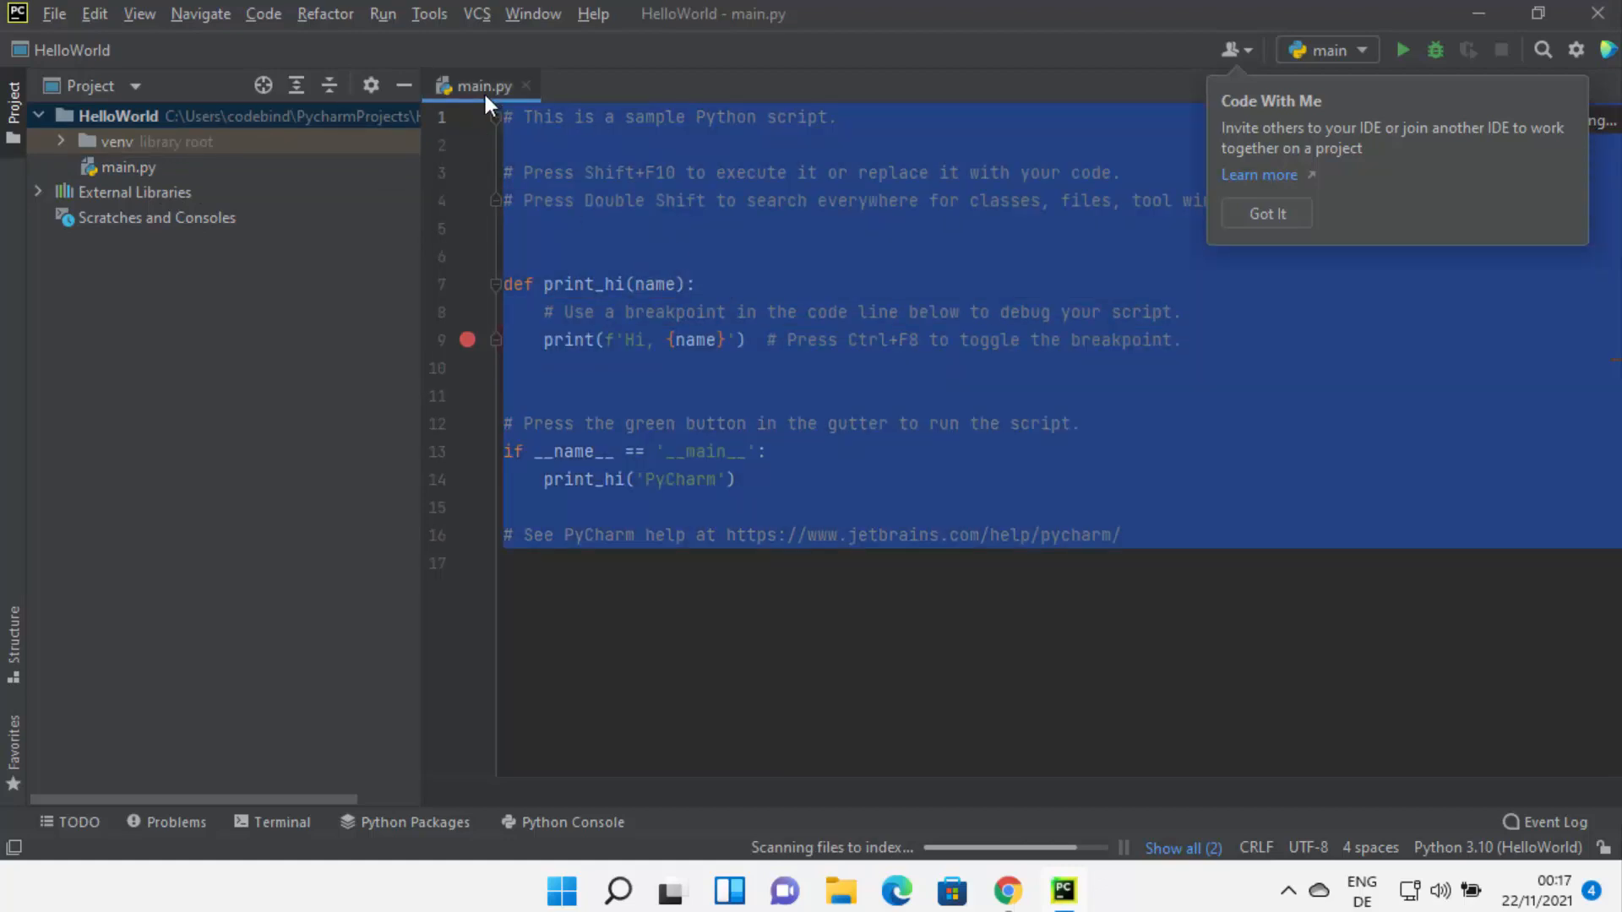
click(751, 341)
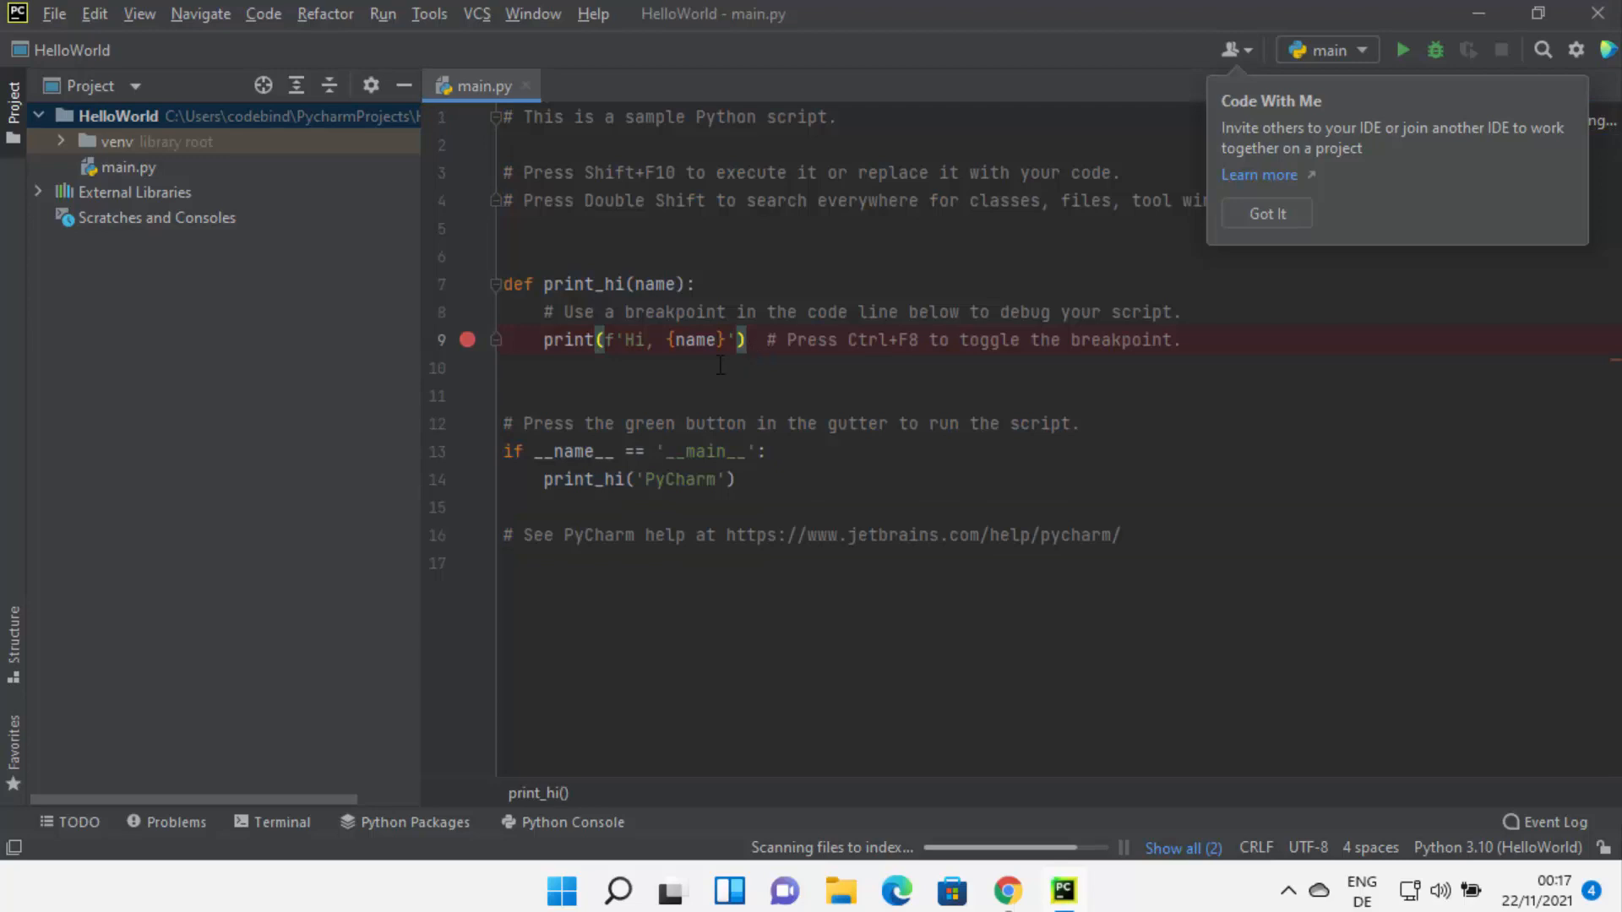
right_click(958, 253)
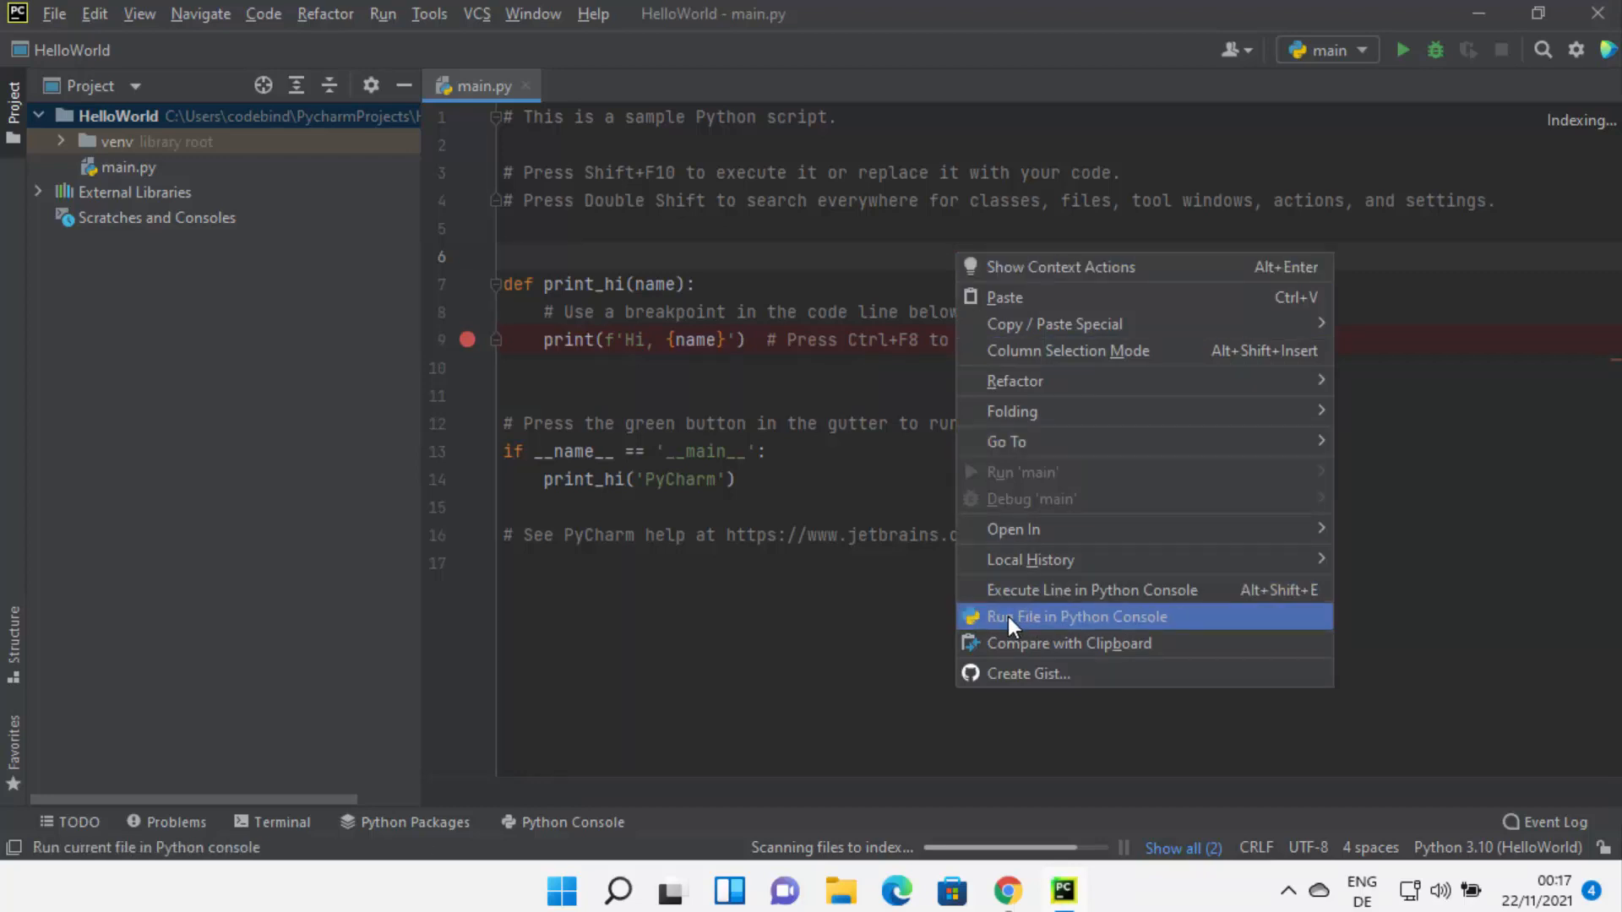
click(1048, 620)
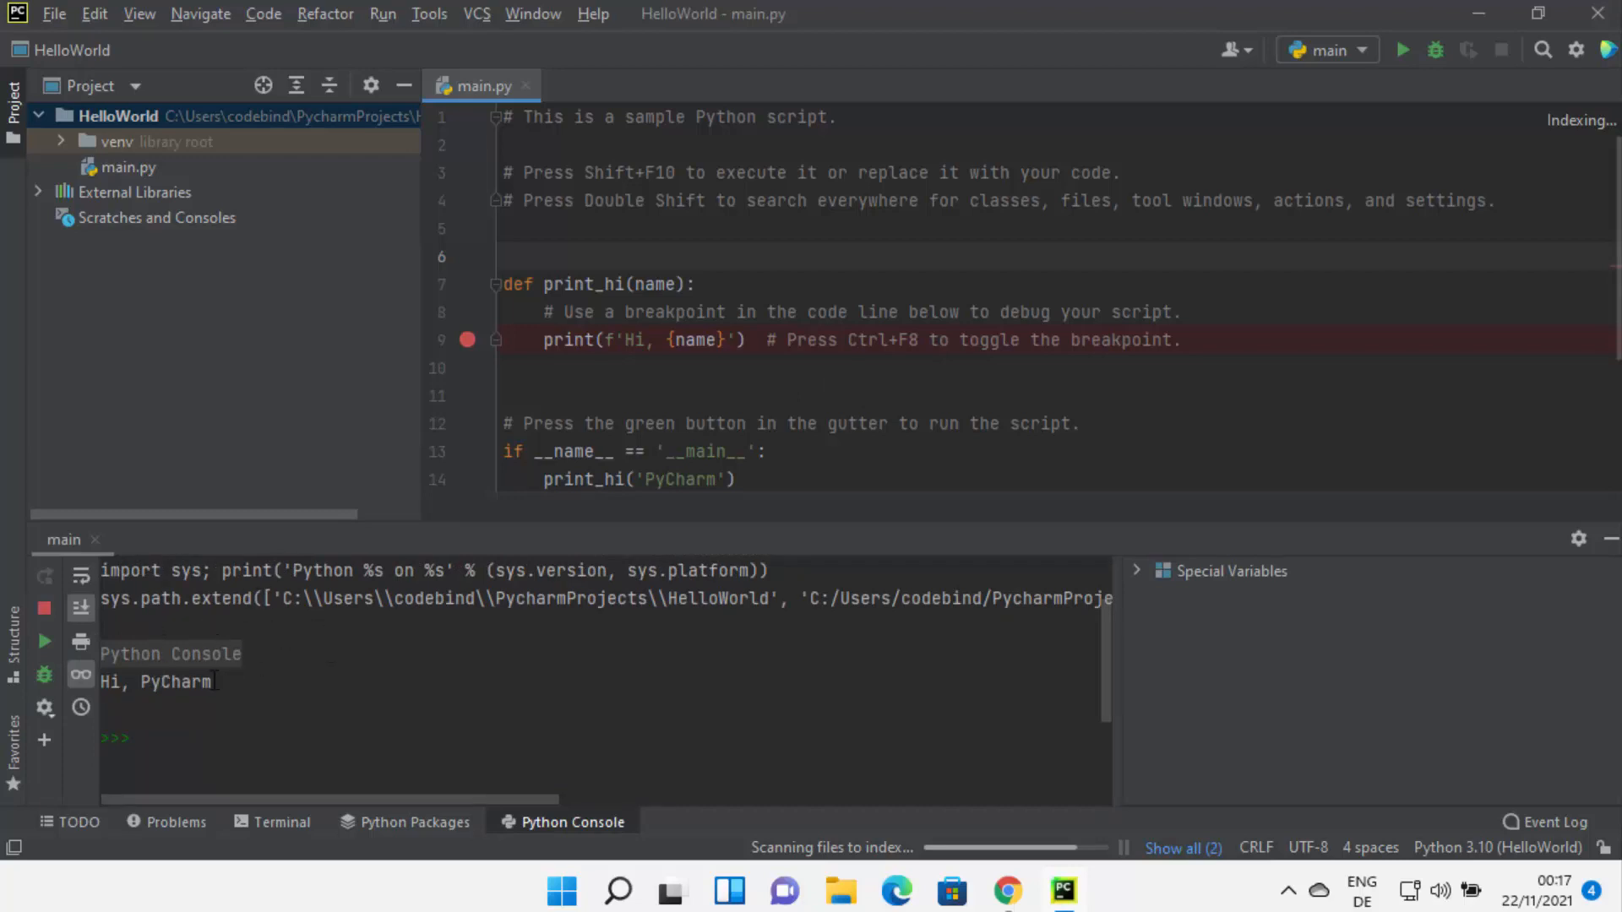
Examine the script's console output alongside the print_hi function and its call with 'PyCharm' under the __main__ check in main.py.
drag(215, 681, 95, 677)
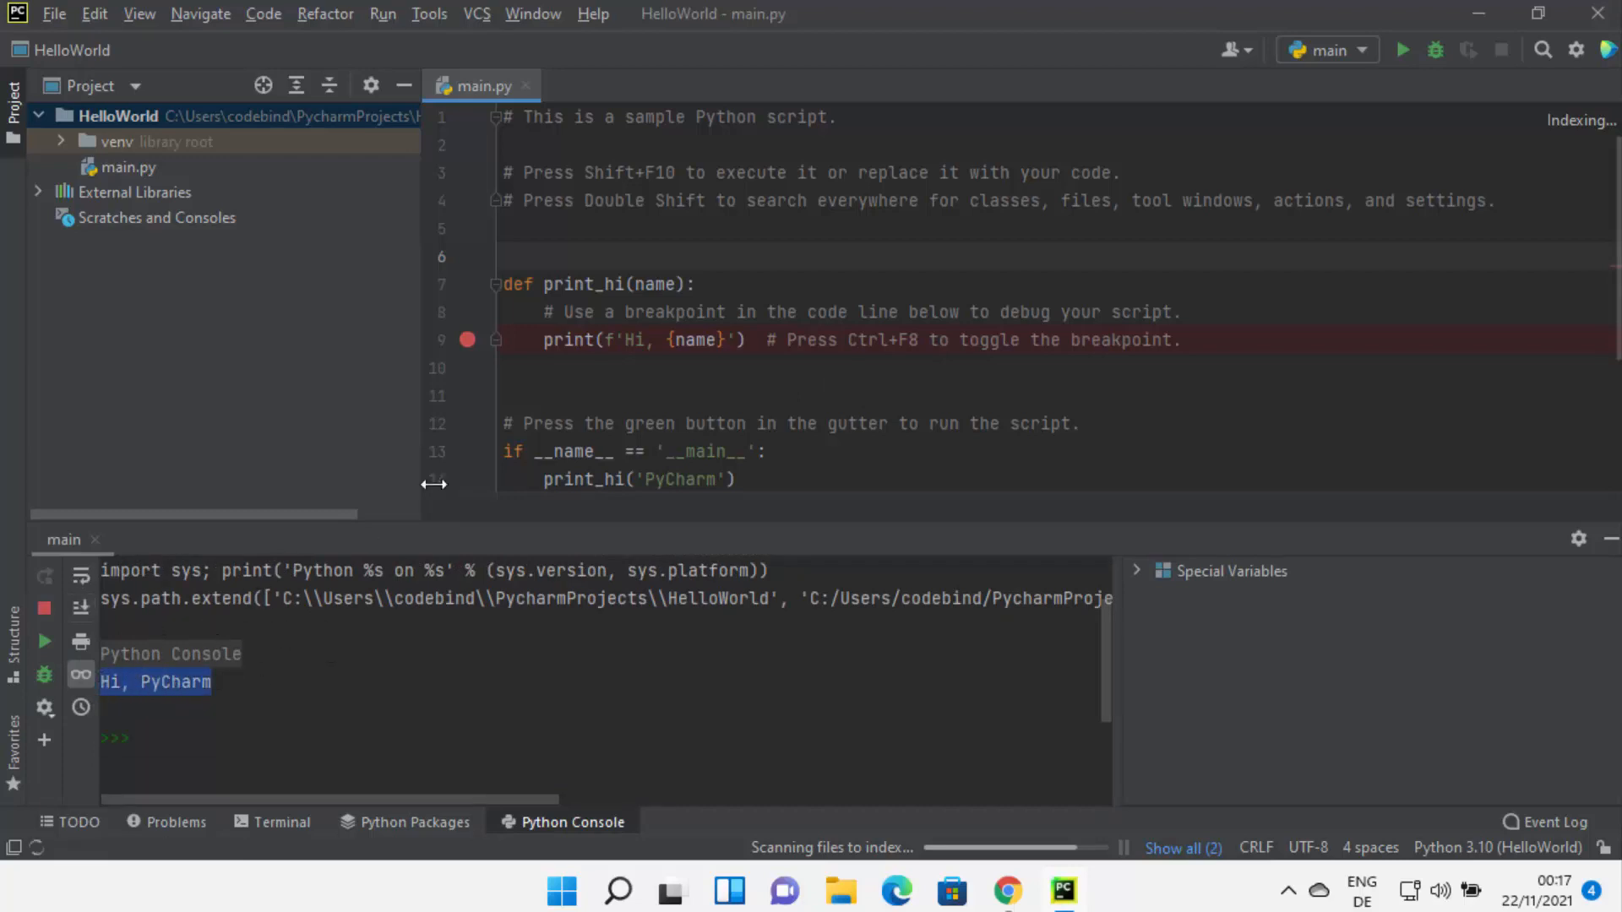
scroll(725, 277, down, 1)
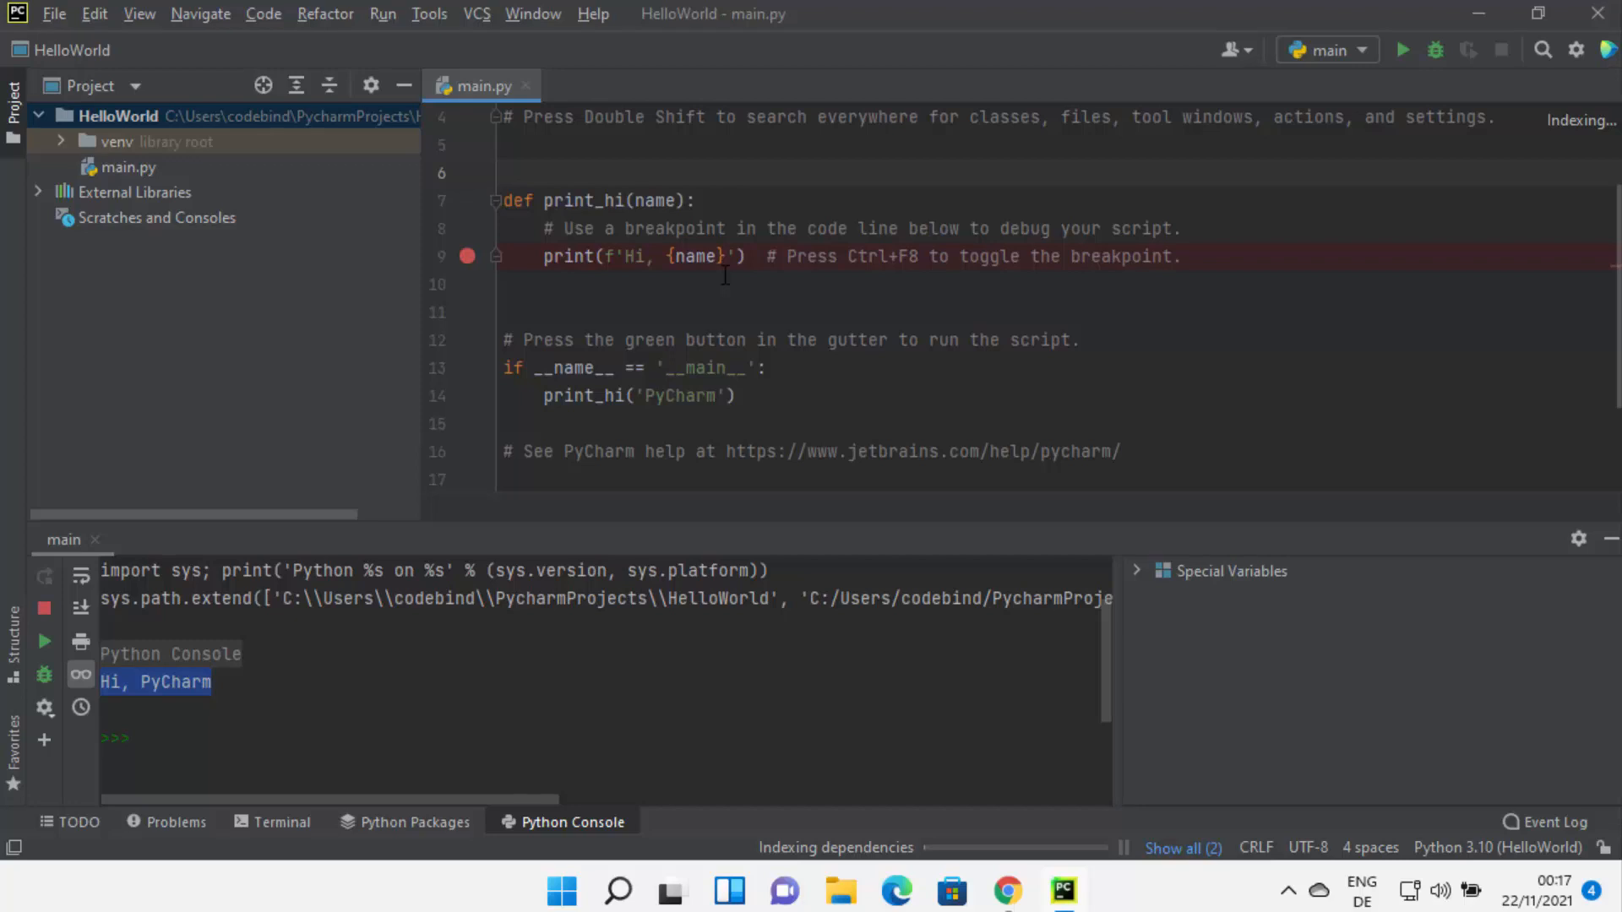
click(636, 256)
click(694, 390)
double_click(695, 390)
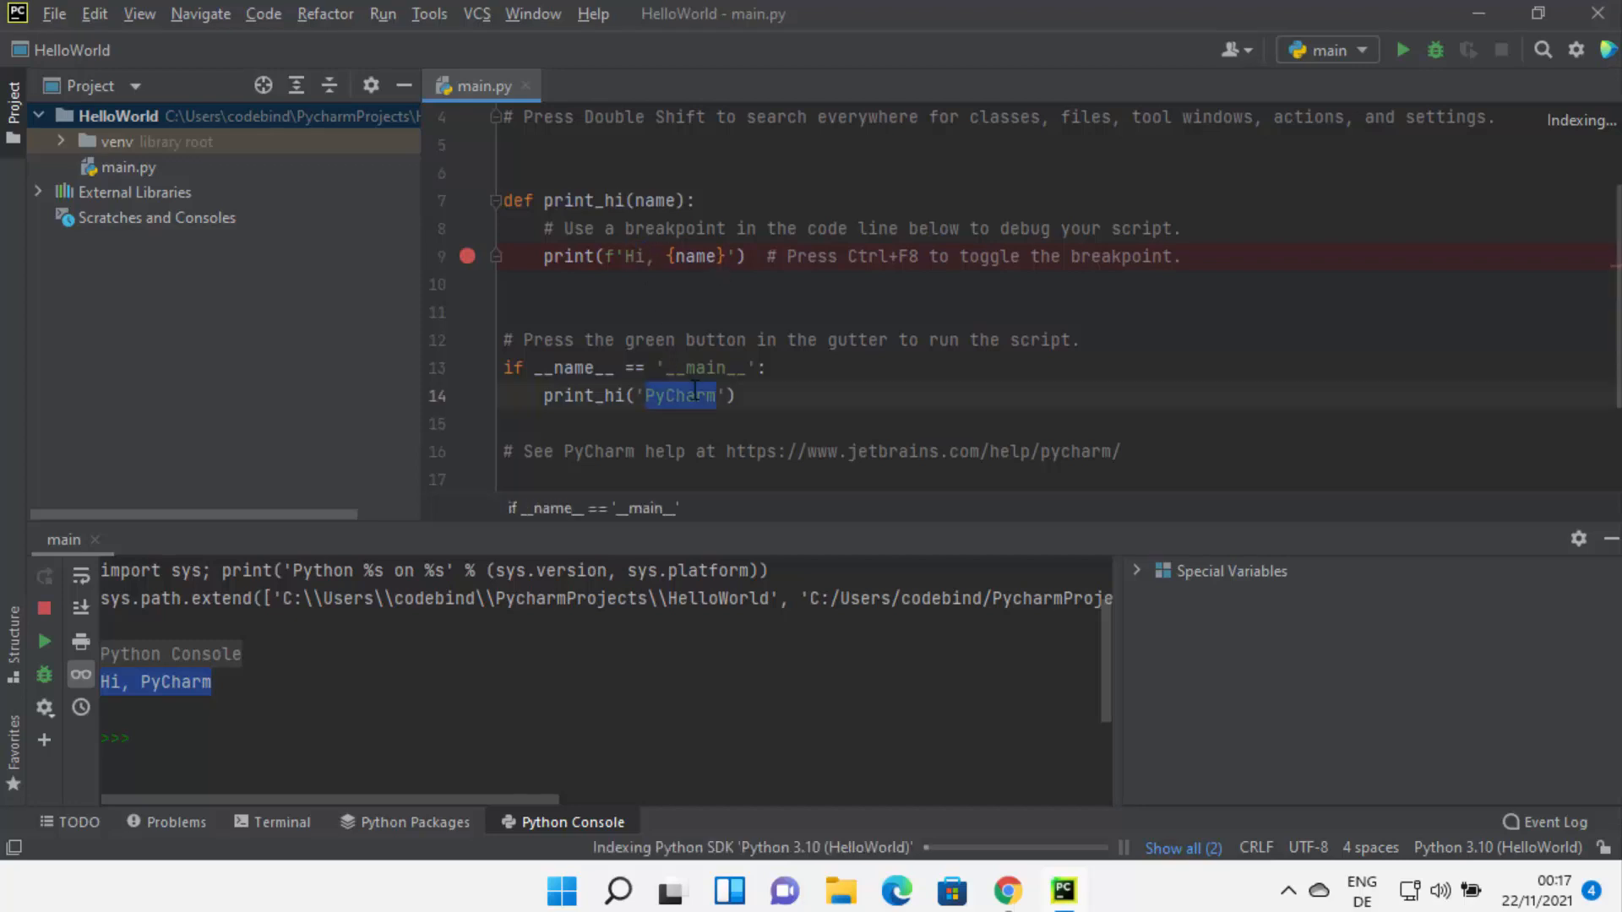
click(247, 689)
drag(212, 683, 85, 676)
drag(504, 199, 1027, 269)
drag(1181, 269, 1184, 268)
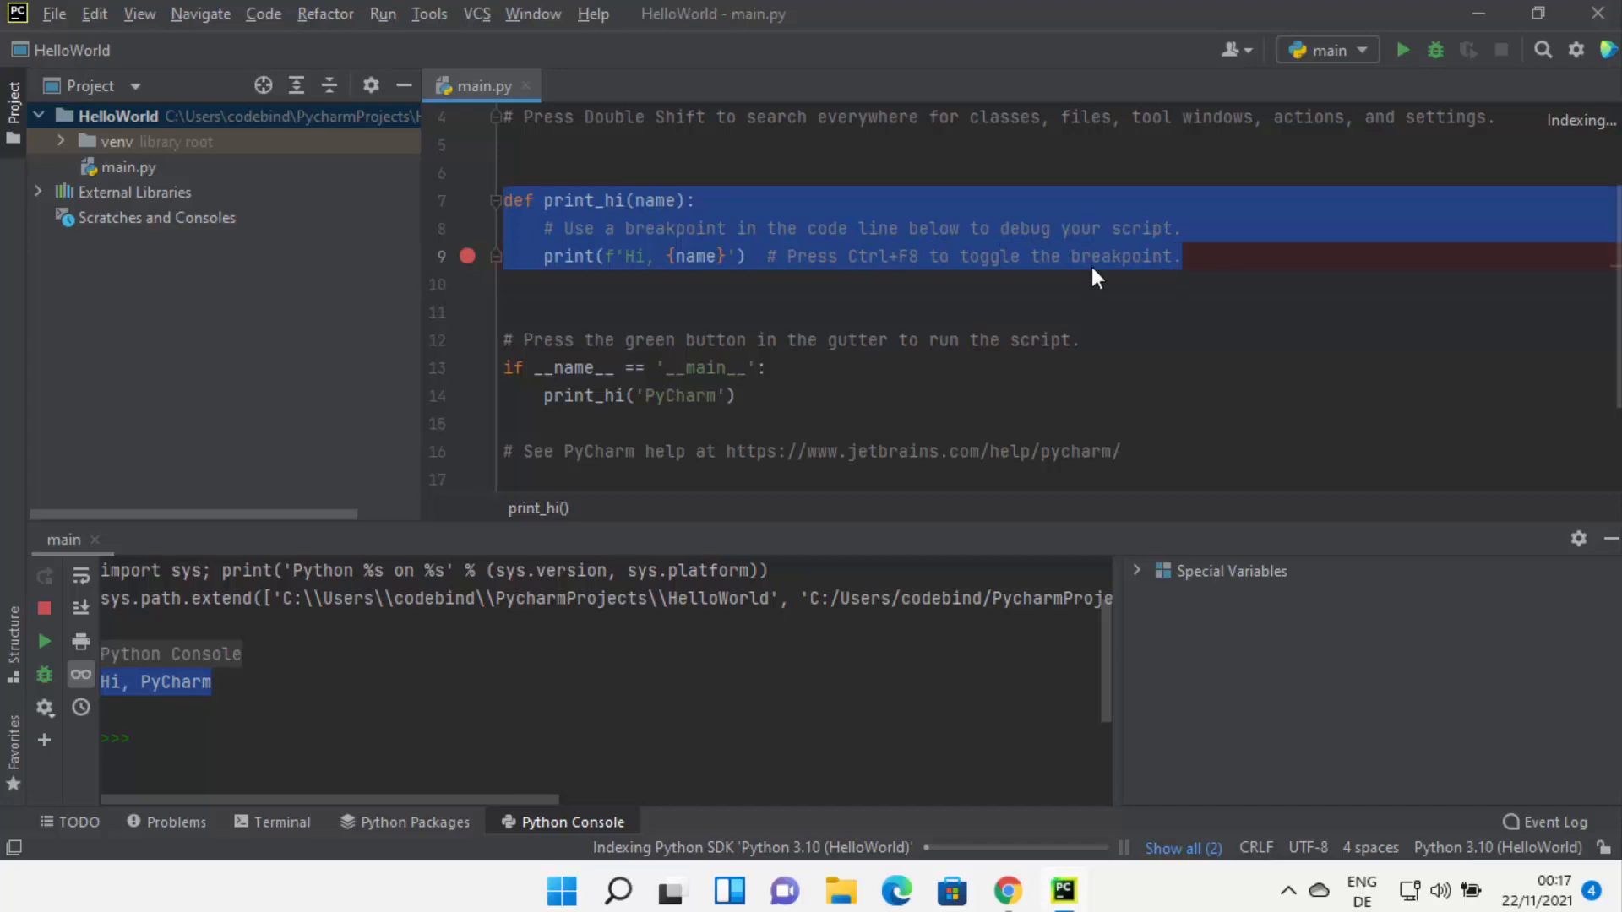
double_click(601, 199)
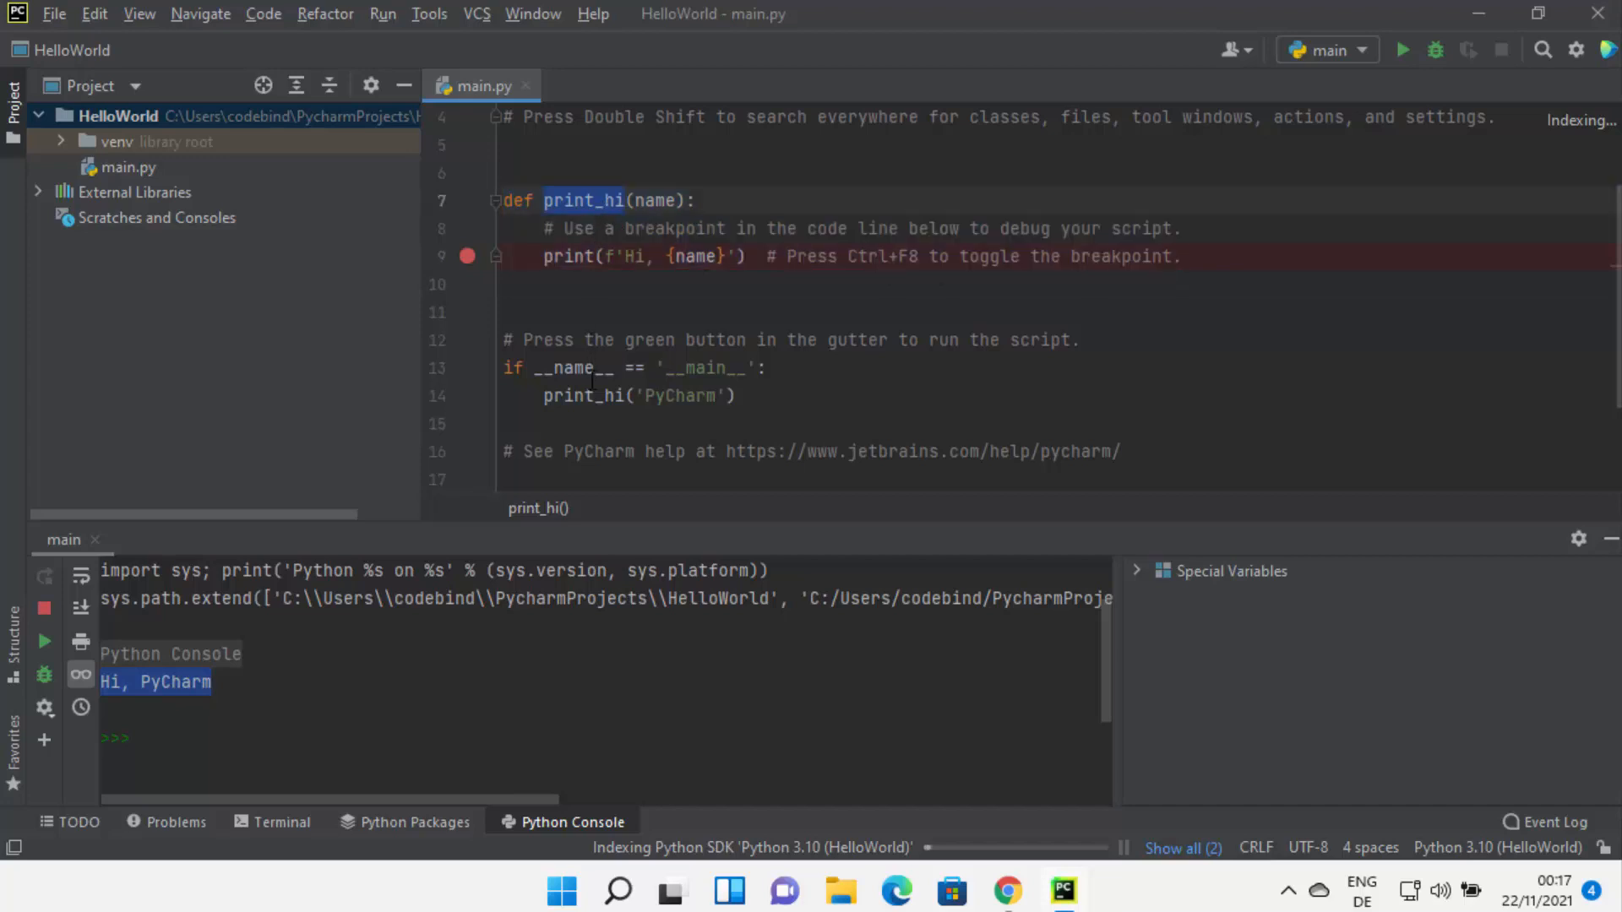
click(671, 396)
drag(737, 397, 505, 368)
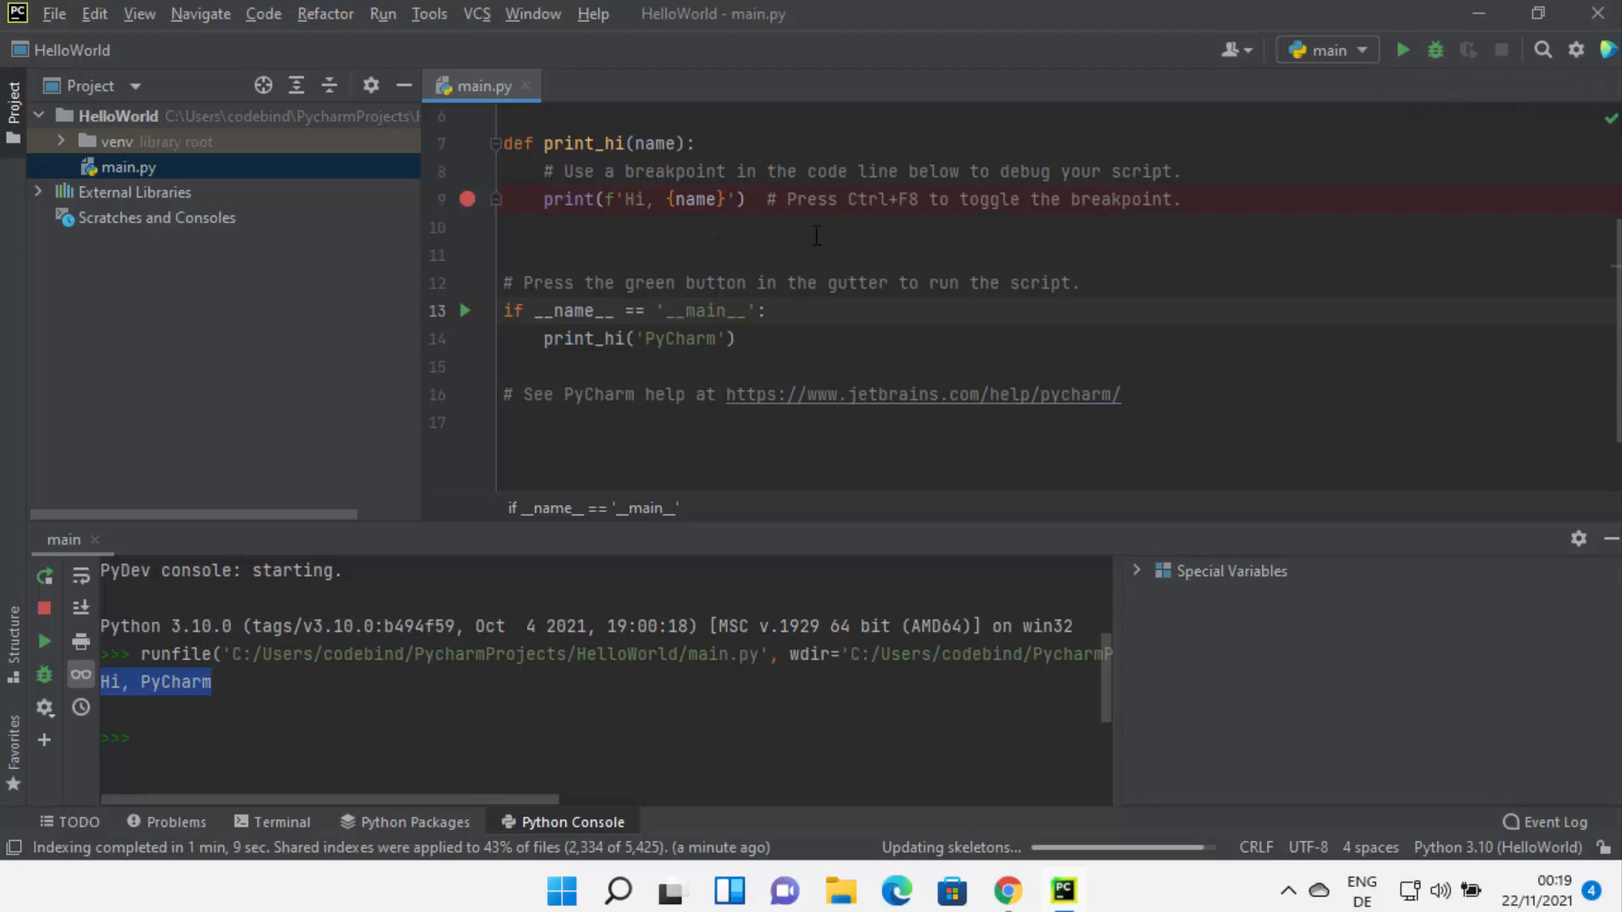
click(903, 325)
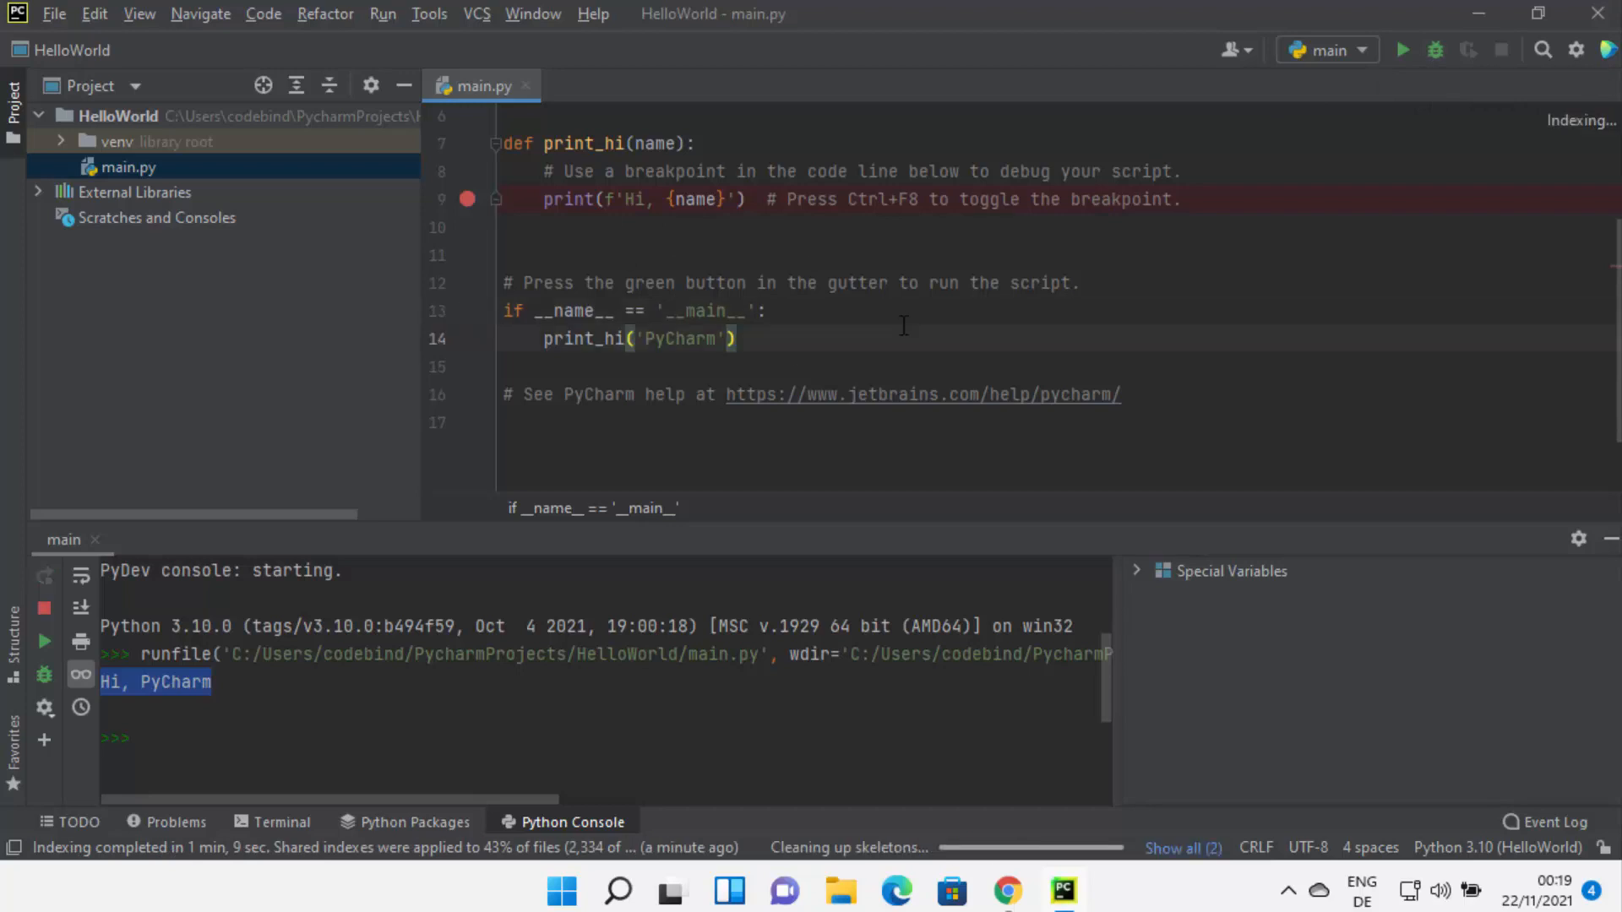